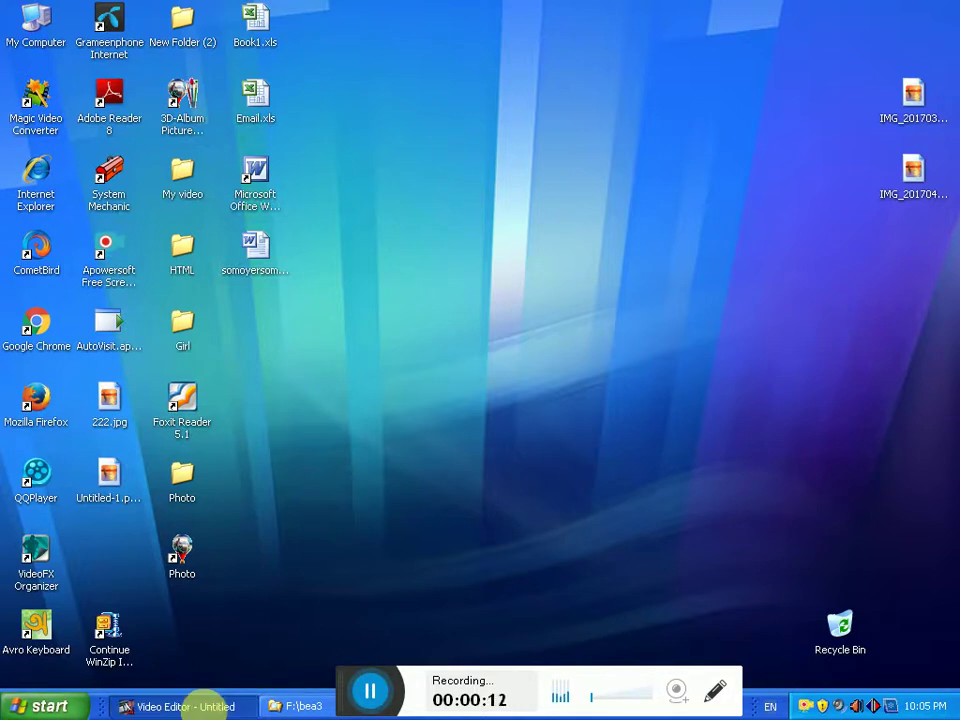
Switch to Video Editor and examine the Moving Path categories in the Production Library and the background clip around 16 seconds
left_click(190, 706)
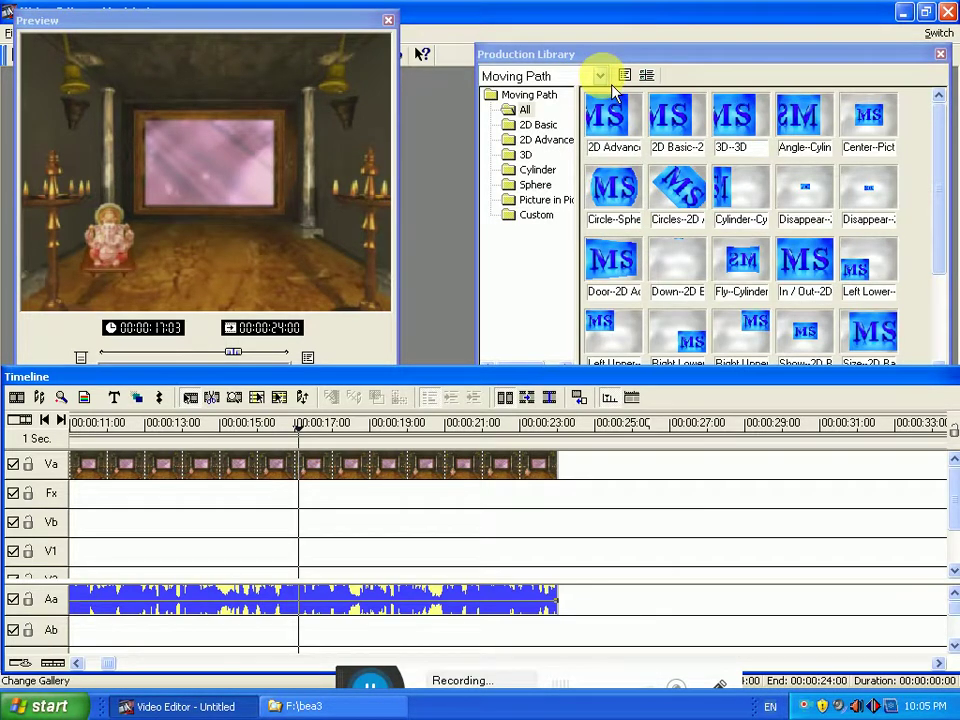
left_click(552, 126)
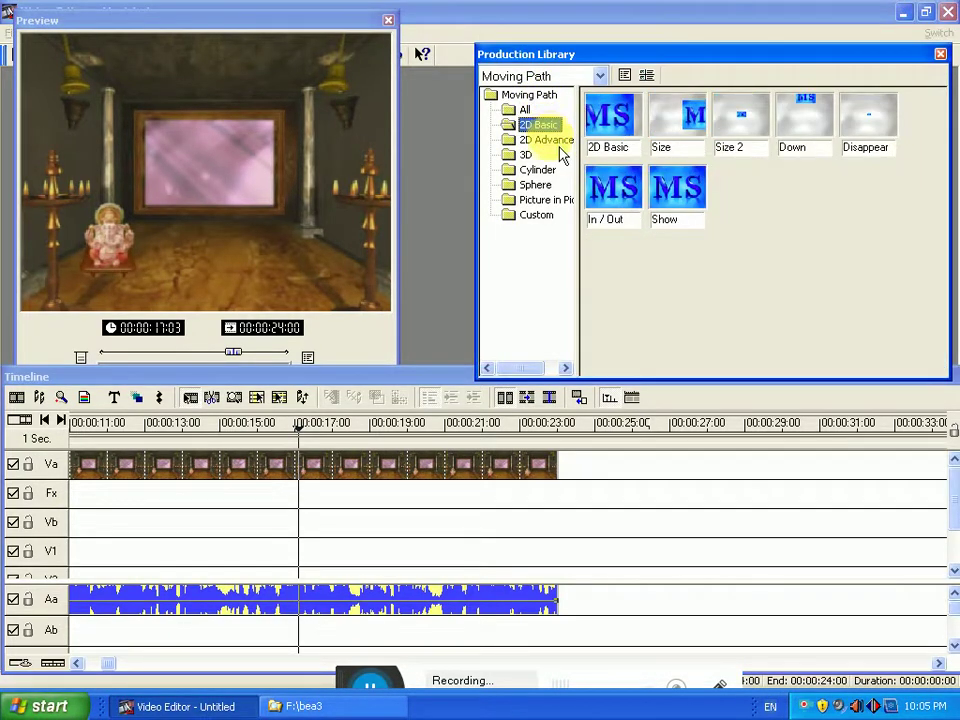
left_click(550, 140)
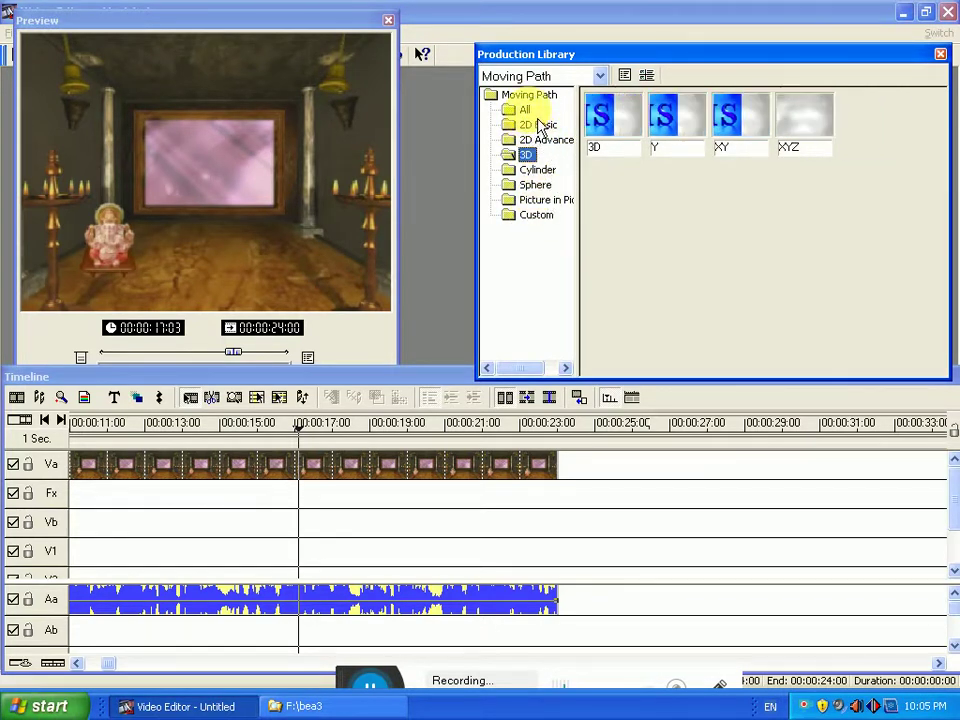
left_click(524, 110)
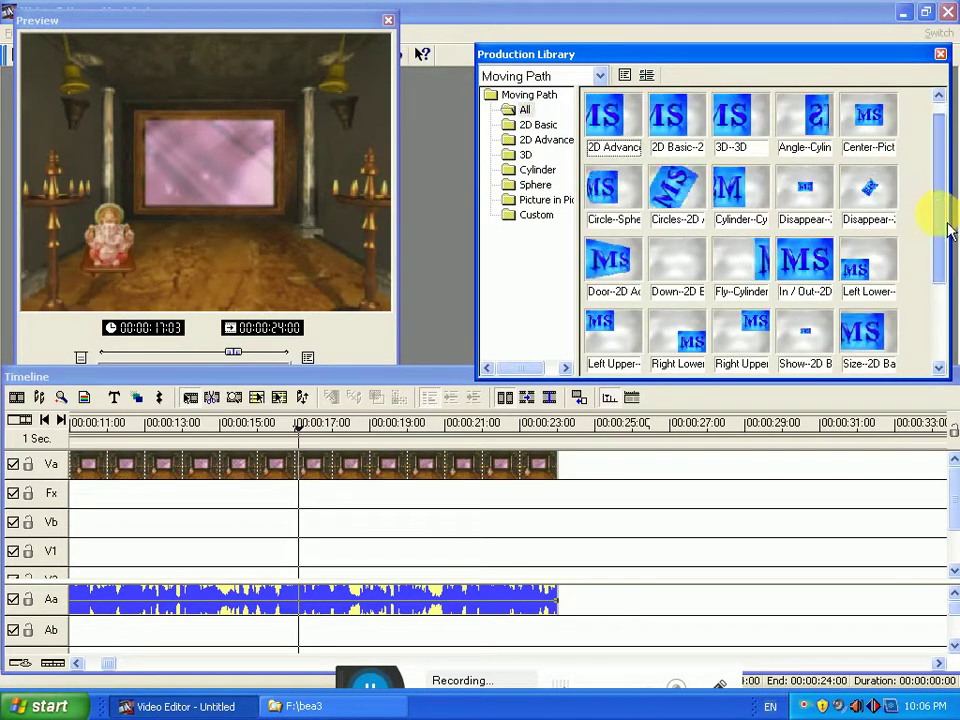
scroll(936, 274, "down", 2)
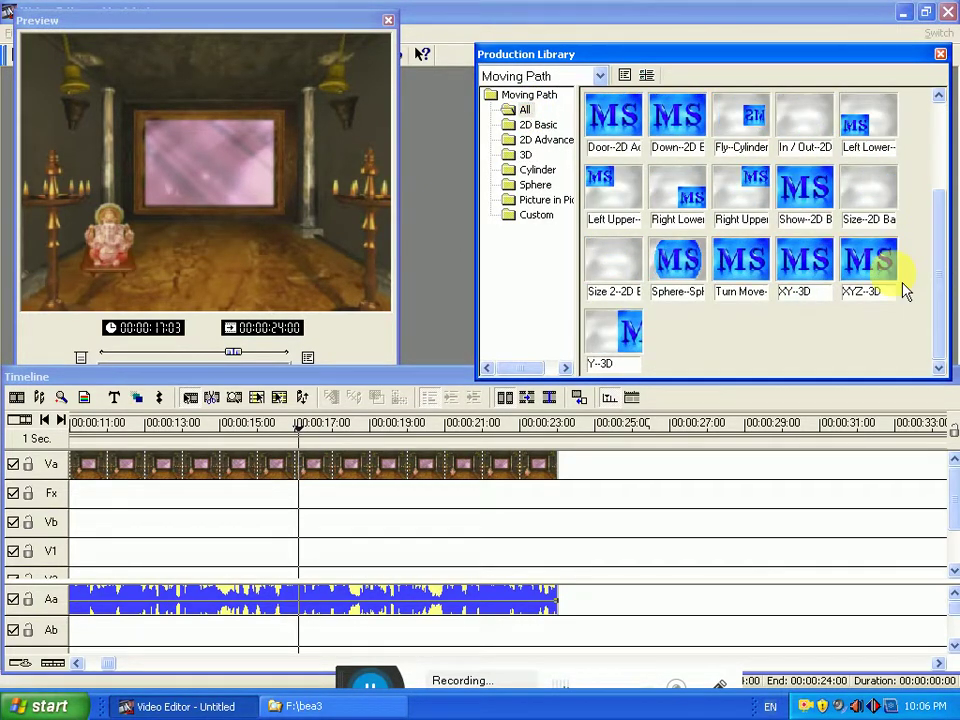
left_click(945, 281)
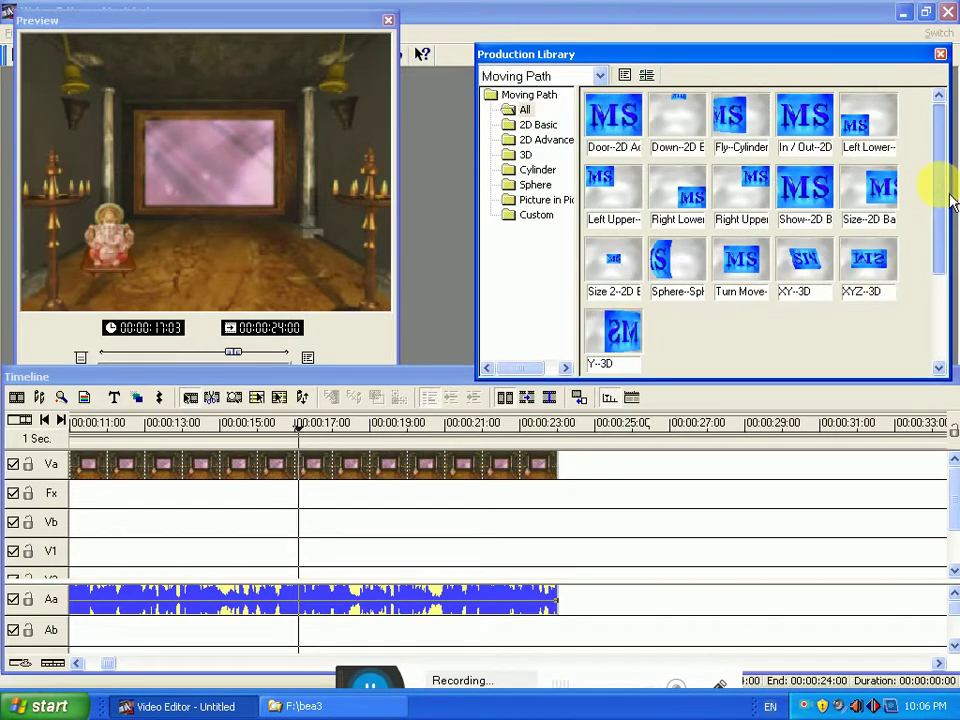
left_click(936, 189)
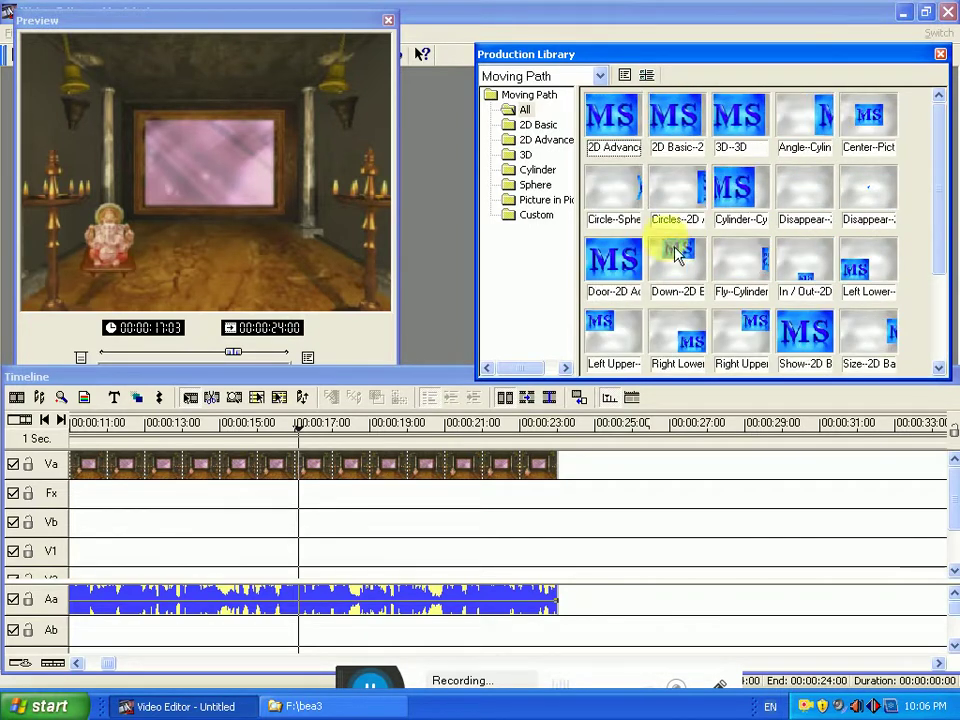
left_click(545, 218)
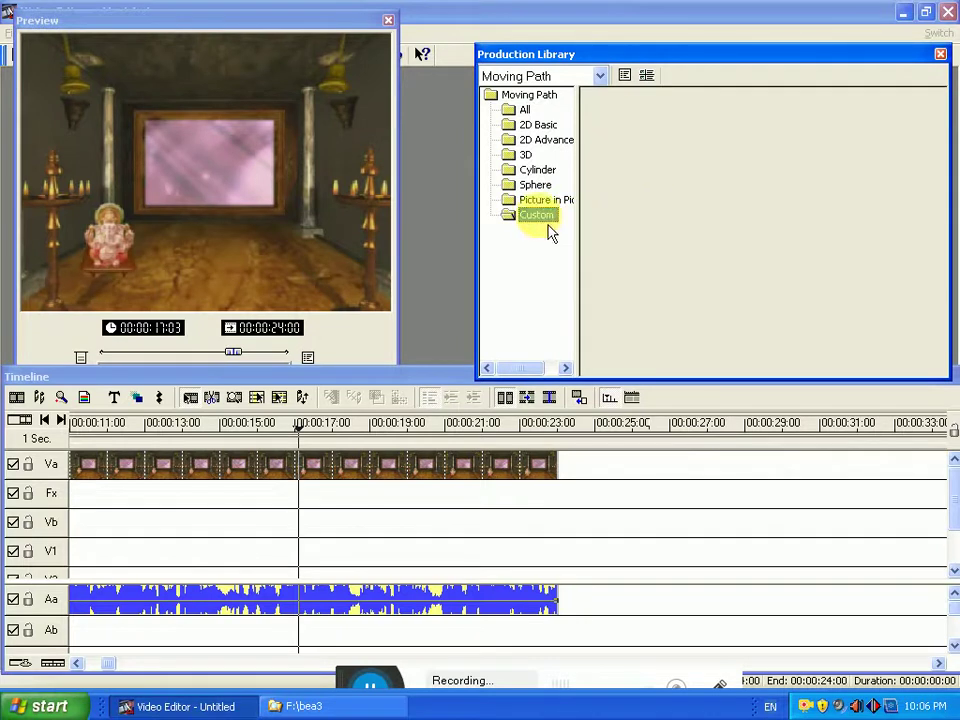
left_click(526, 110)
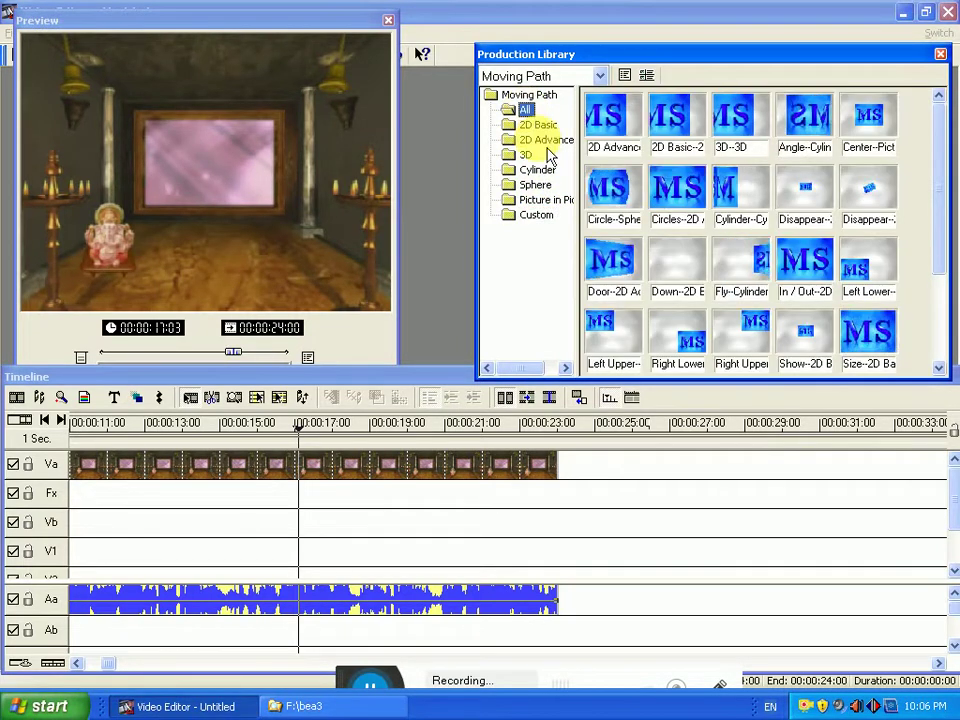
left_click(545, 220)
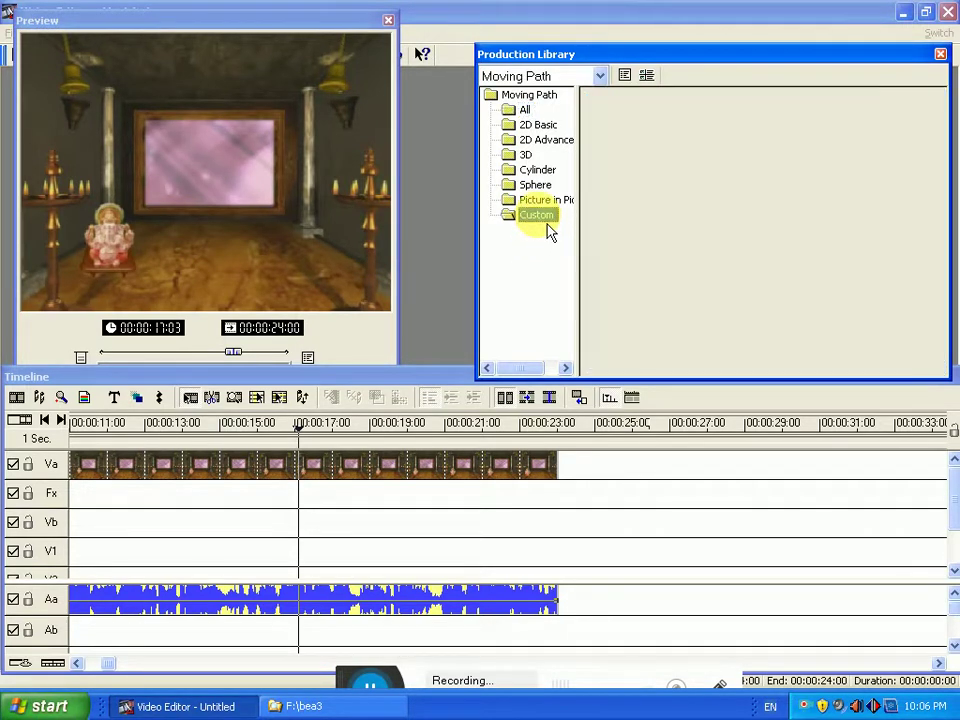
left_click(525, 110)
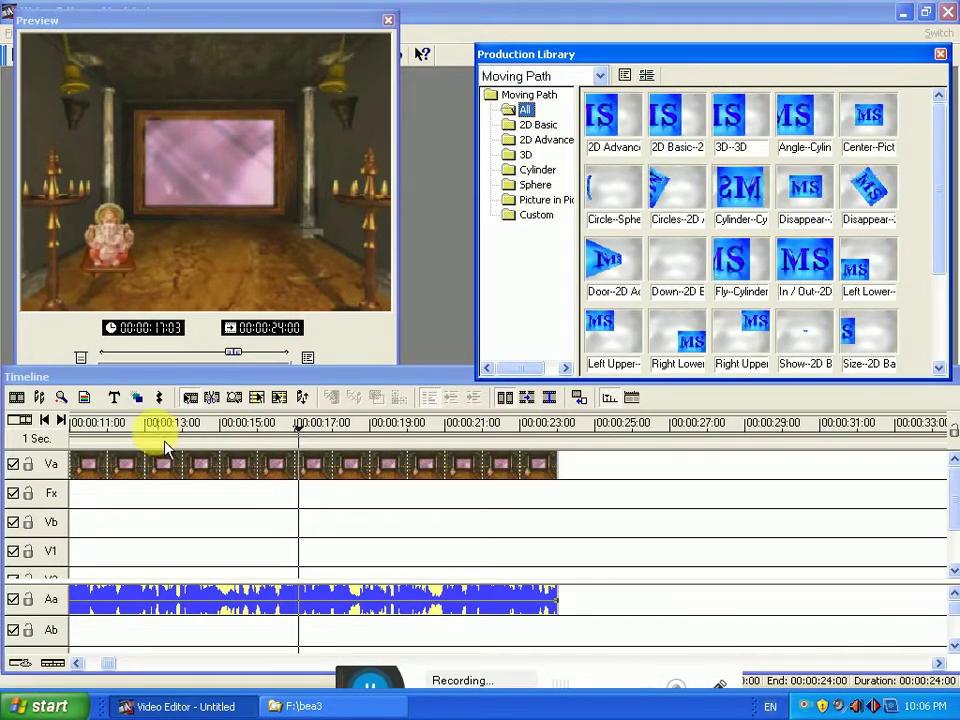
left_click_drag(94, 422, 292, 427)
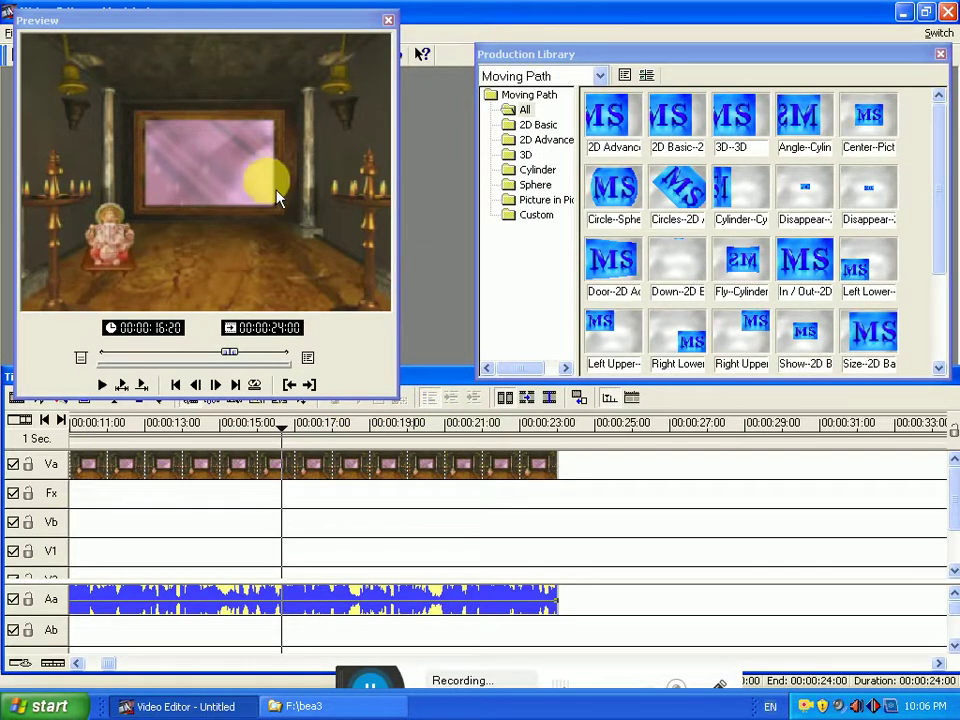
left_click(450, 397)
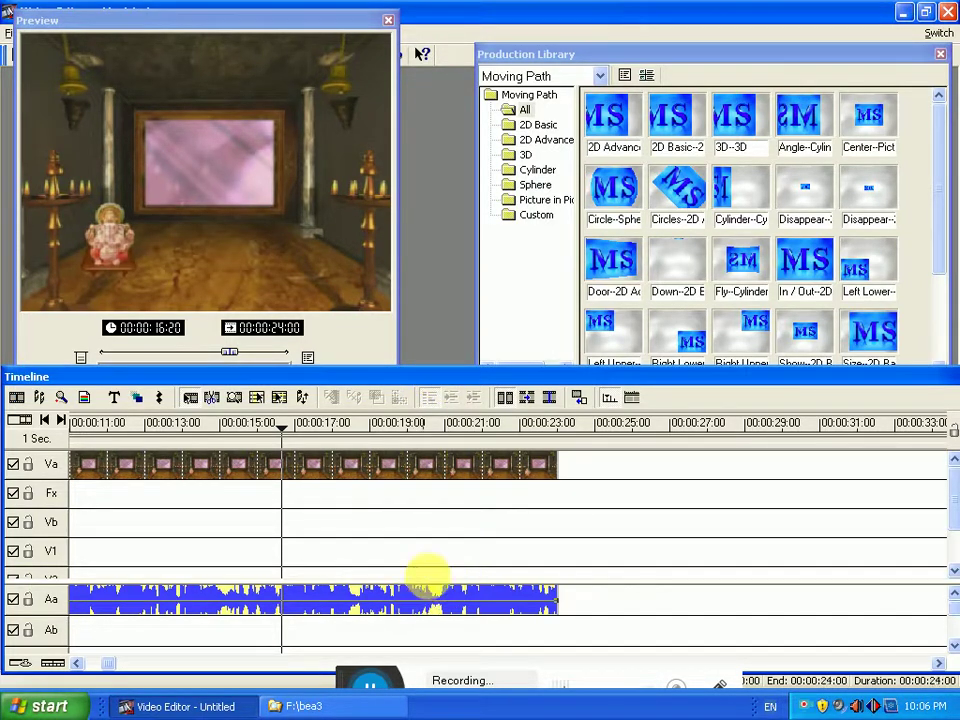
Insert a video file from the bea3 folder on drive F: at the start of track V1
left_click(364, 704)
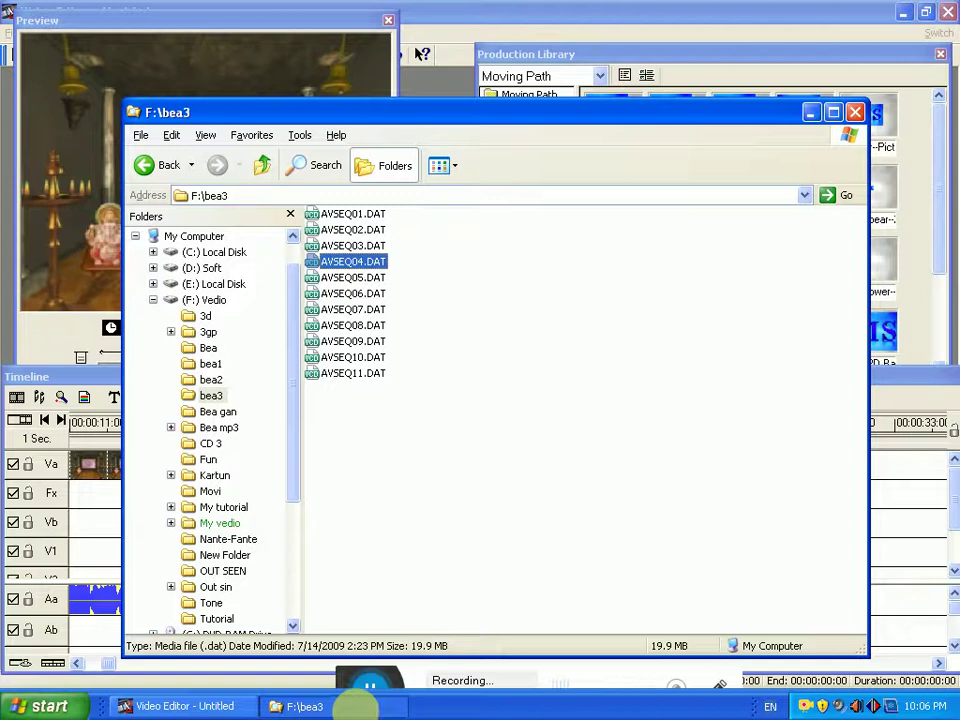
left_click(357, 704)
right_click(490, 522)
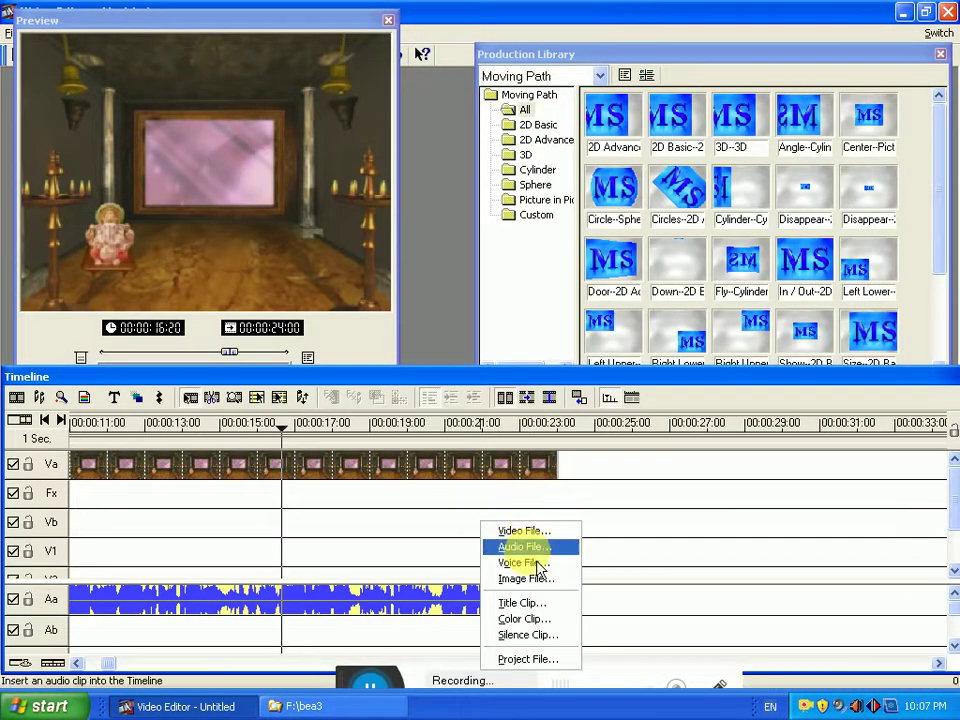
left_click(536, 529)
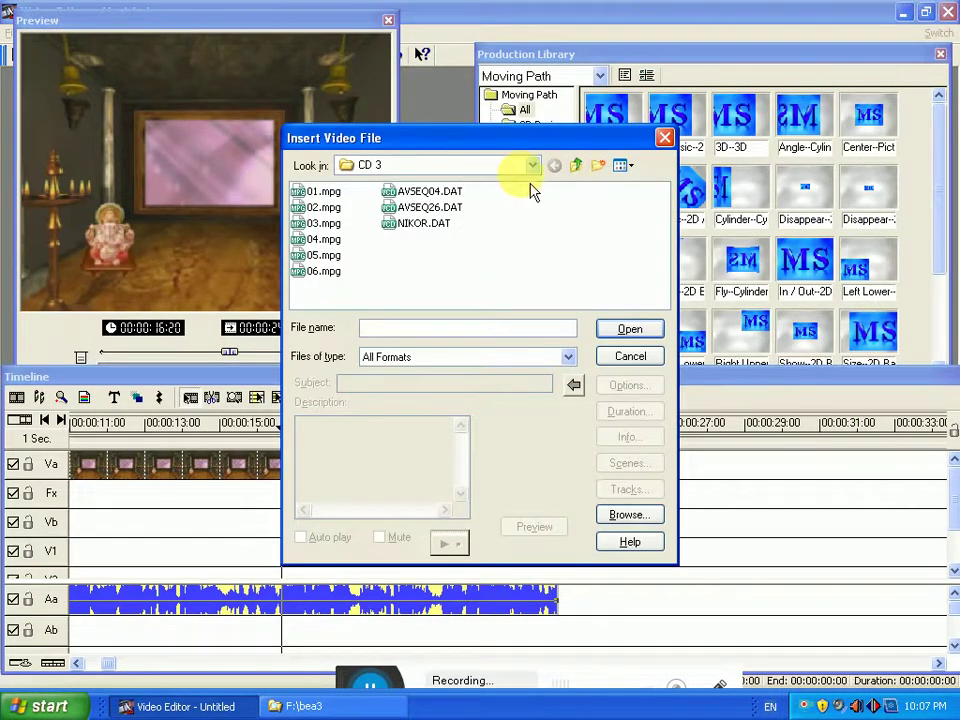
left_click(497, 168)
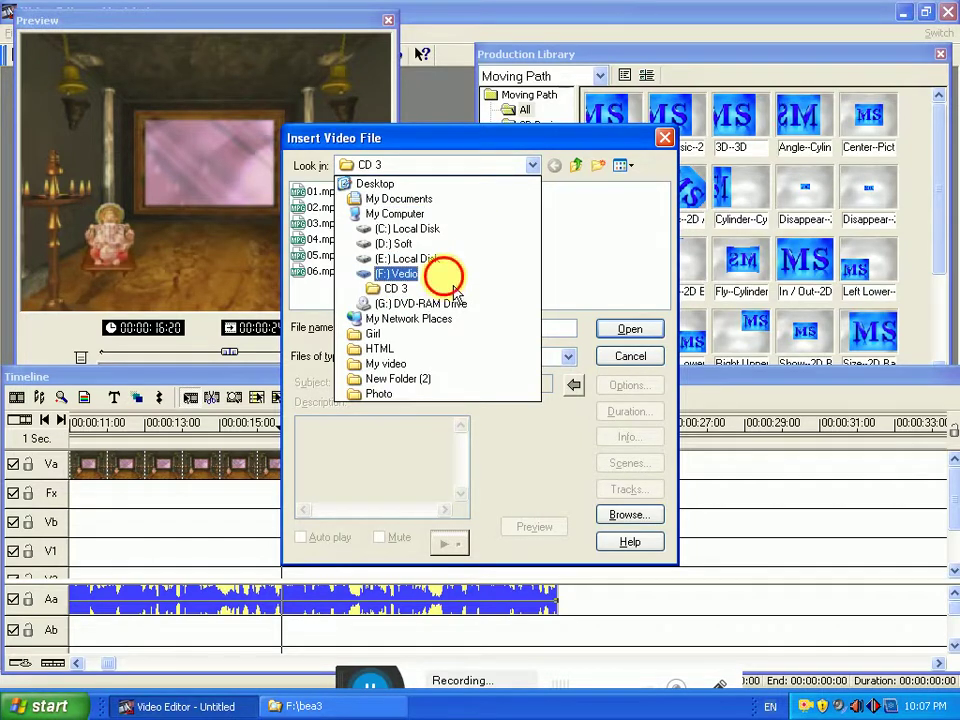
left_click(425, 272)
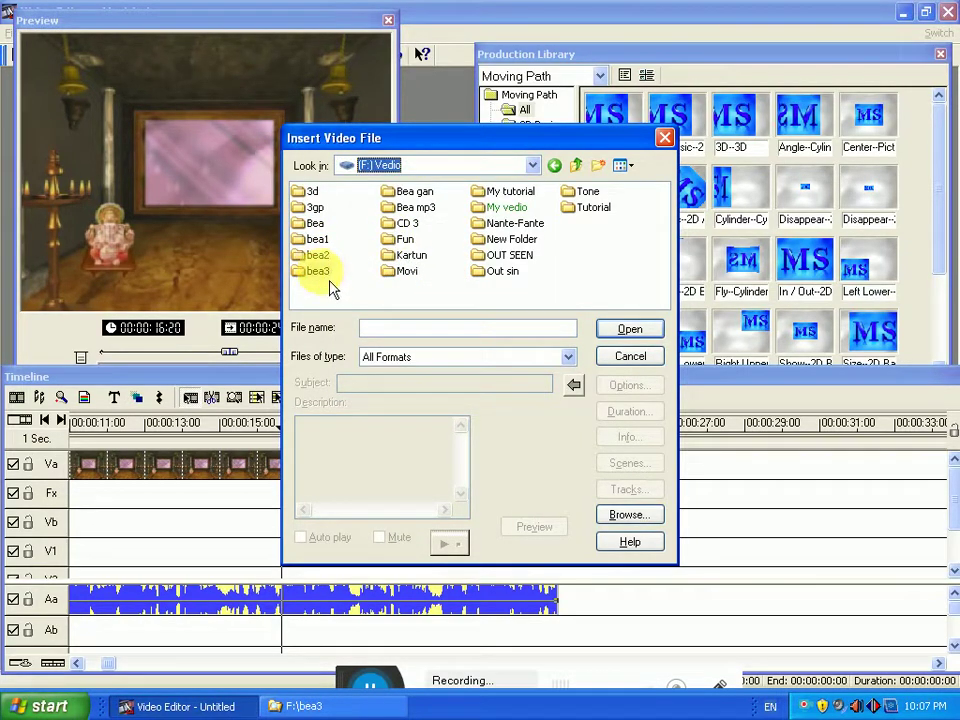
double_click(320, 273)
double_click(366, 258)
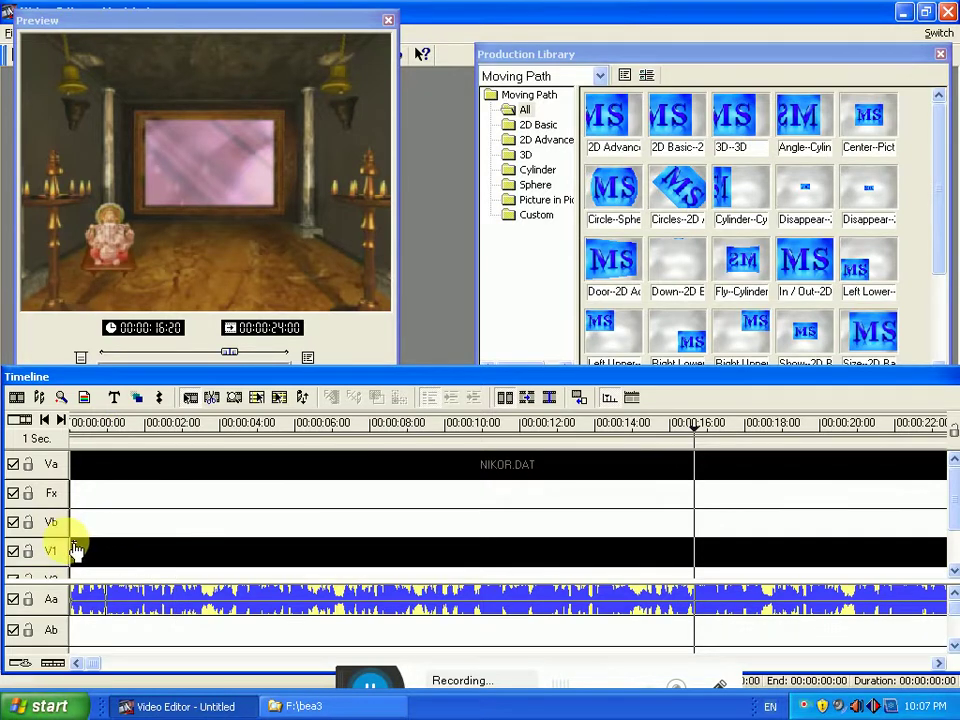
left_click(75, 550)
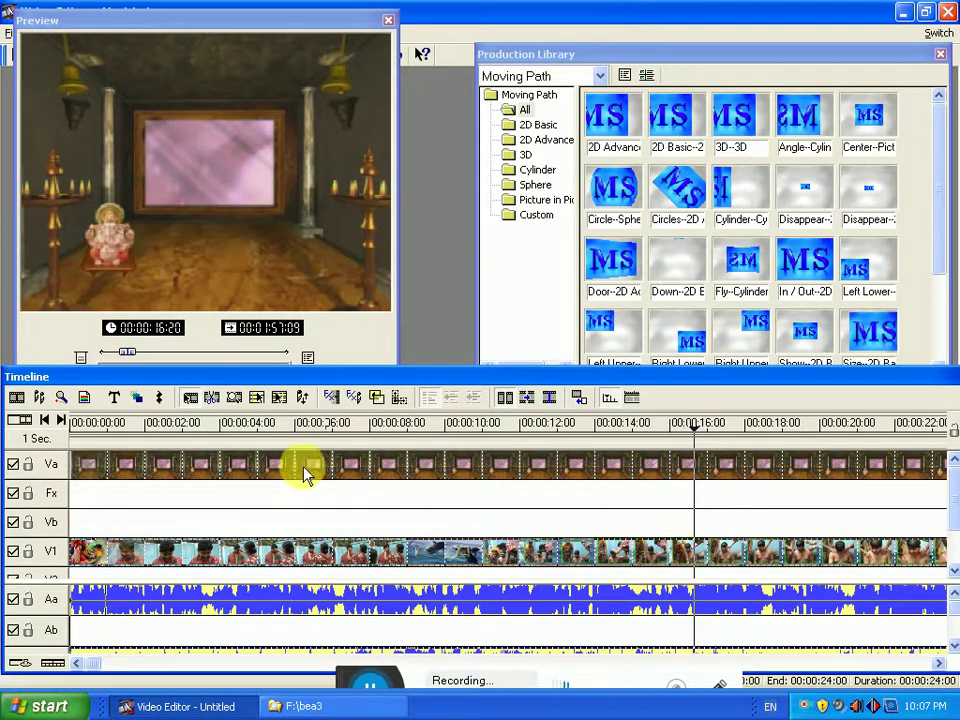
Cut the Va and V1 clips at about 19 seconds and delete the parts after the cuts
left_click(97, 560)
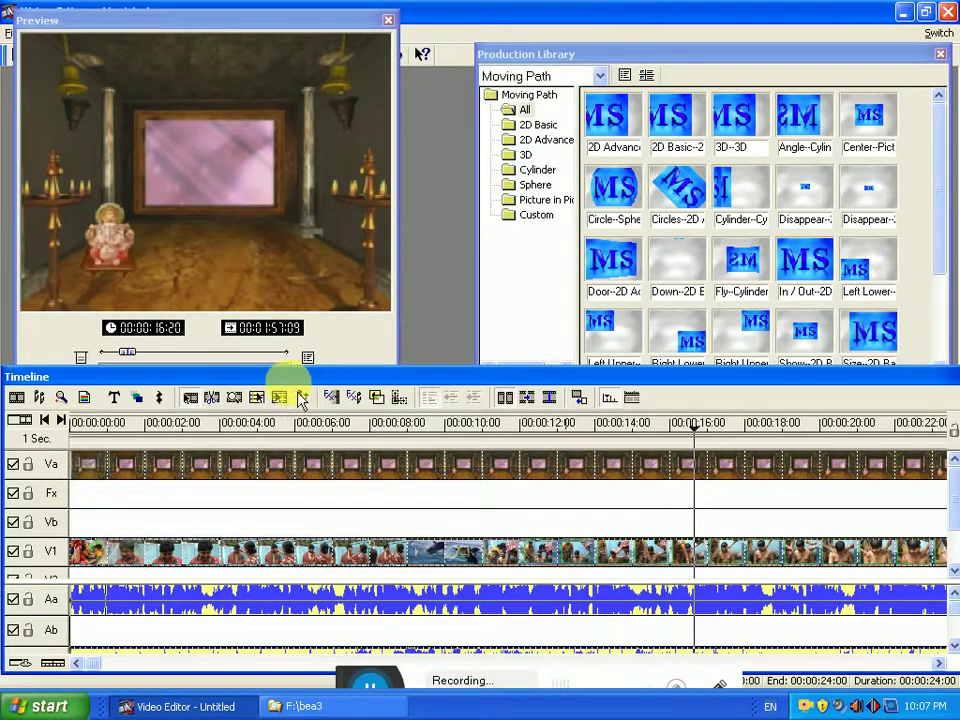
left_click(212, 397)
left_click_drag(769, 529, 261, 418)
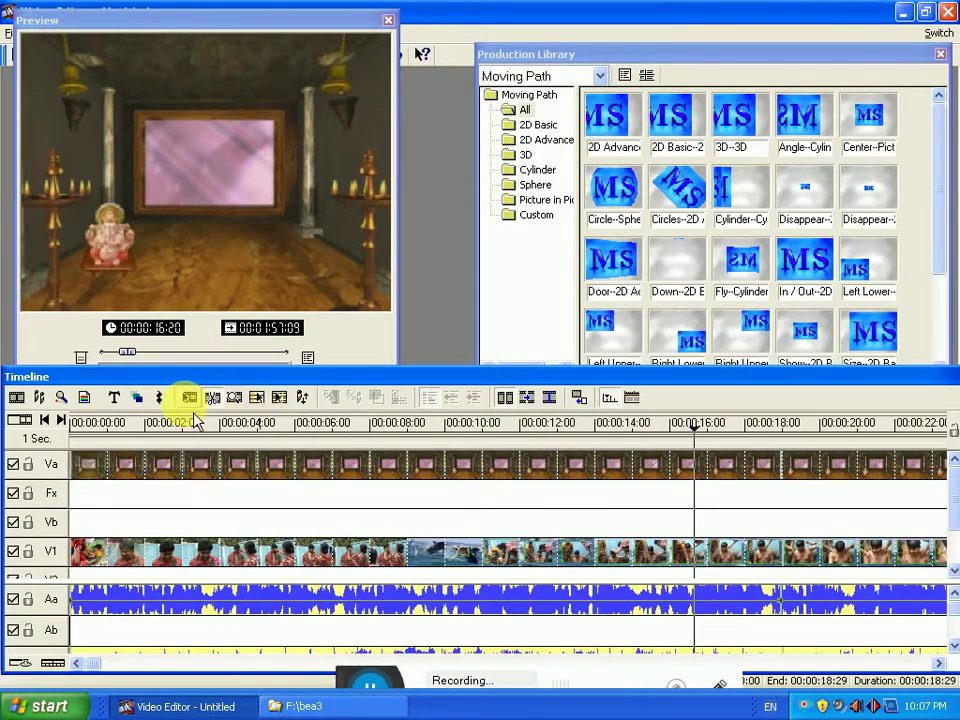
left_click_drag(848, 527, 823, 557)
left_click(855, 510)
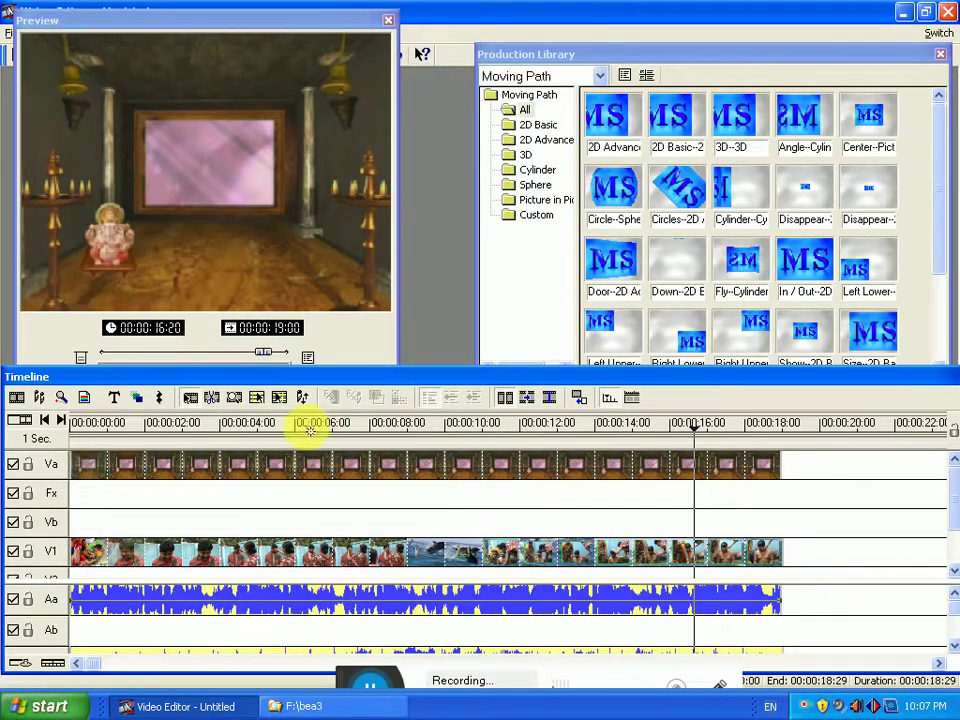
Apply the Center picture-in-picture moving path from the Production Library to the clip on track V1
left_click_drag(205, 424, 317, 424)
left_click_drag(84, 424, 165, 424)
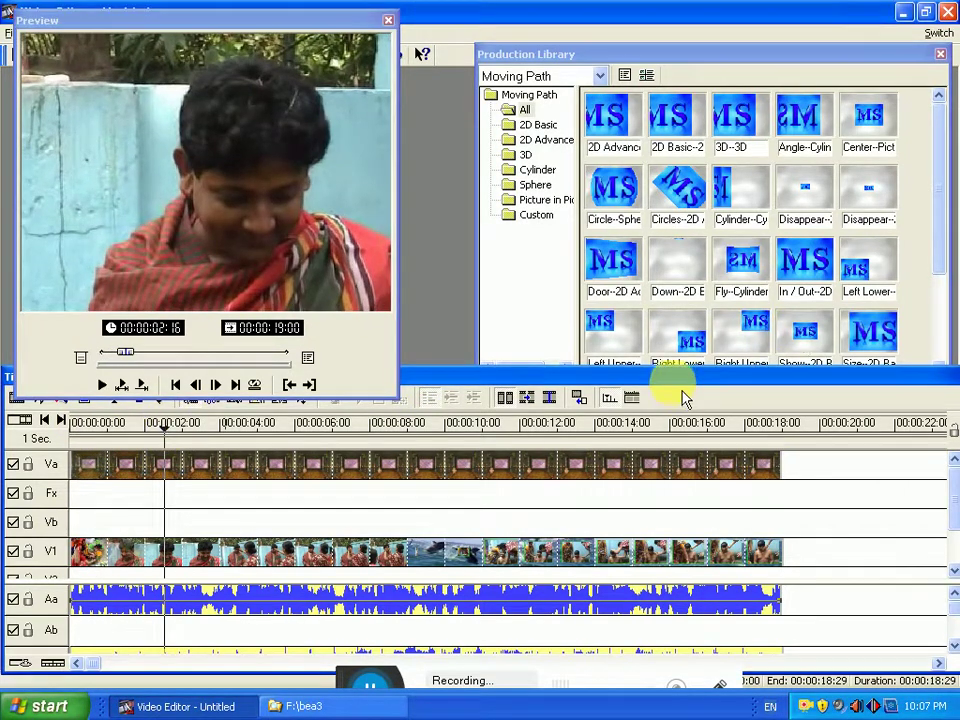
left_click(728, 262)
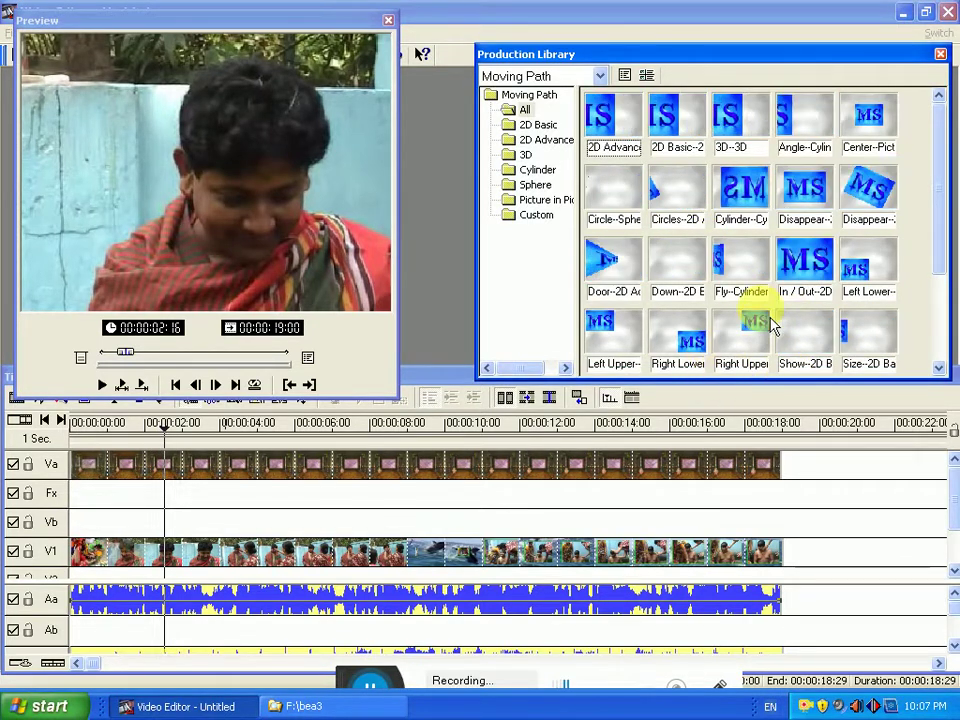
left_click_drag(940, 262, 936, 304)
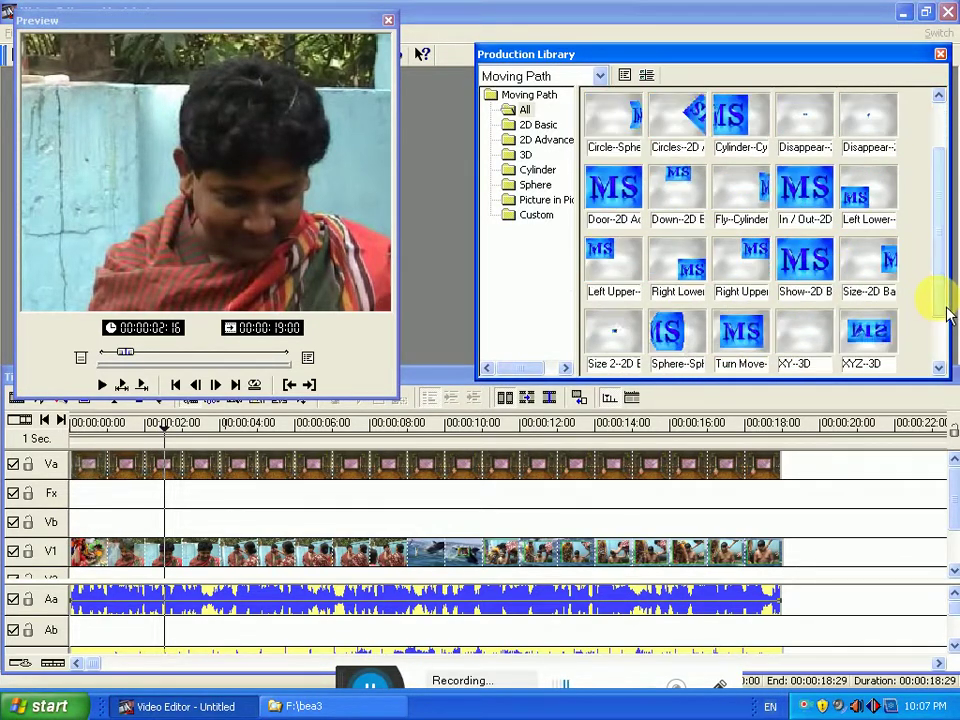
left_click(938, 368)
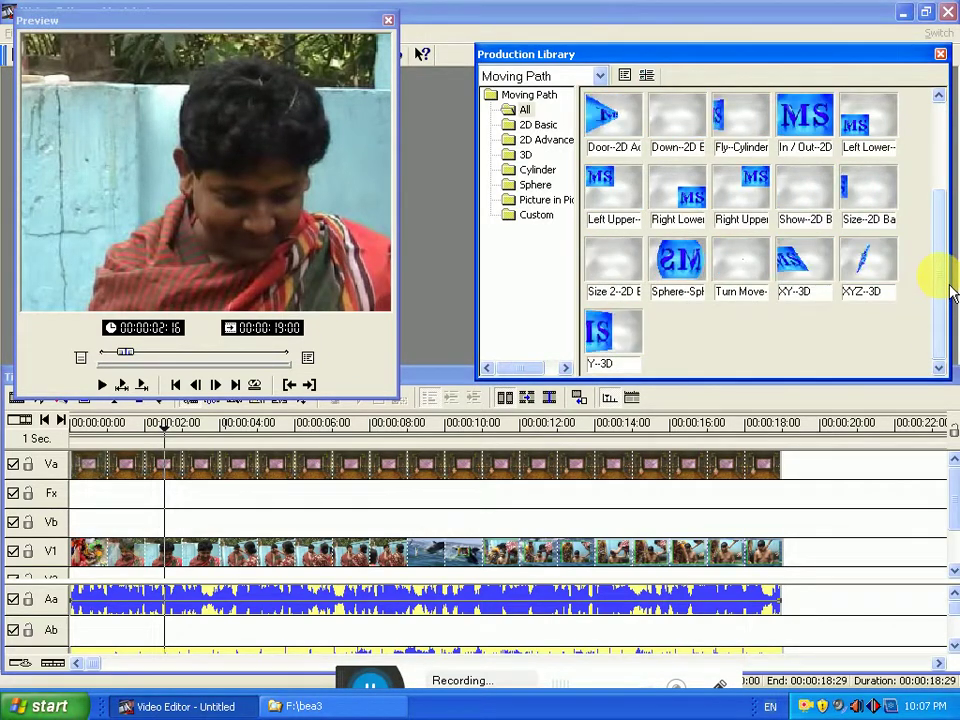
left_click_drag(953, 296, 939, 208)
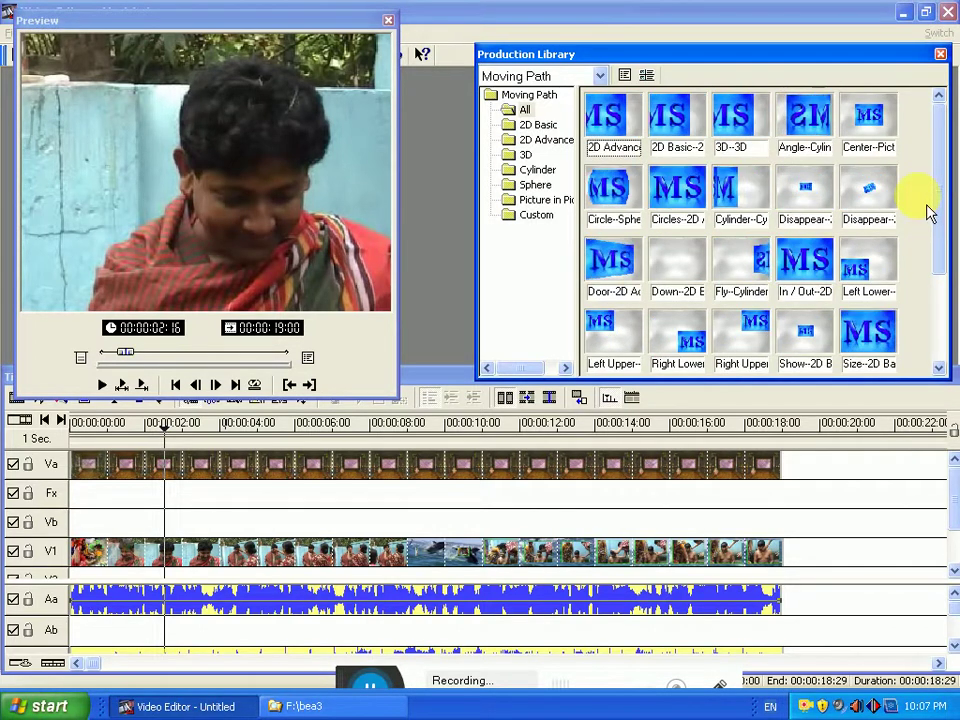
left_click(872, 117)
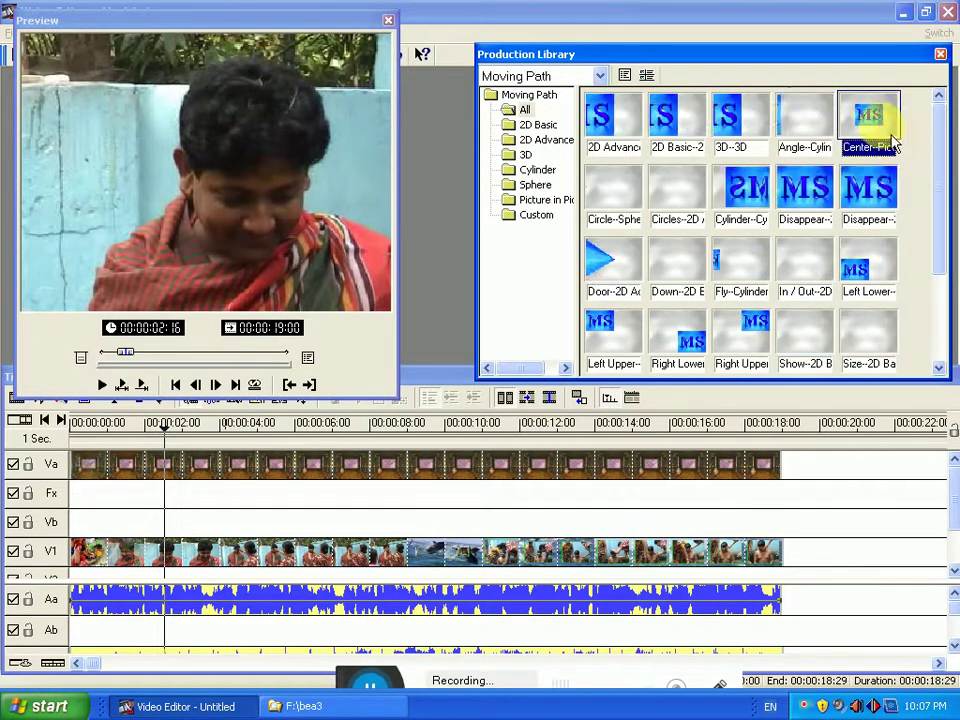
left_click_drag(870, 120, 250, 566)
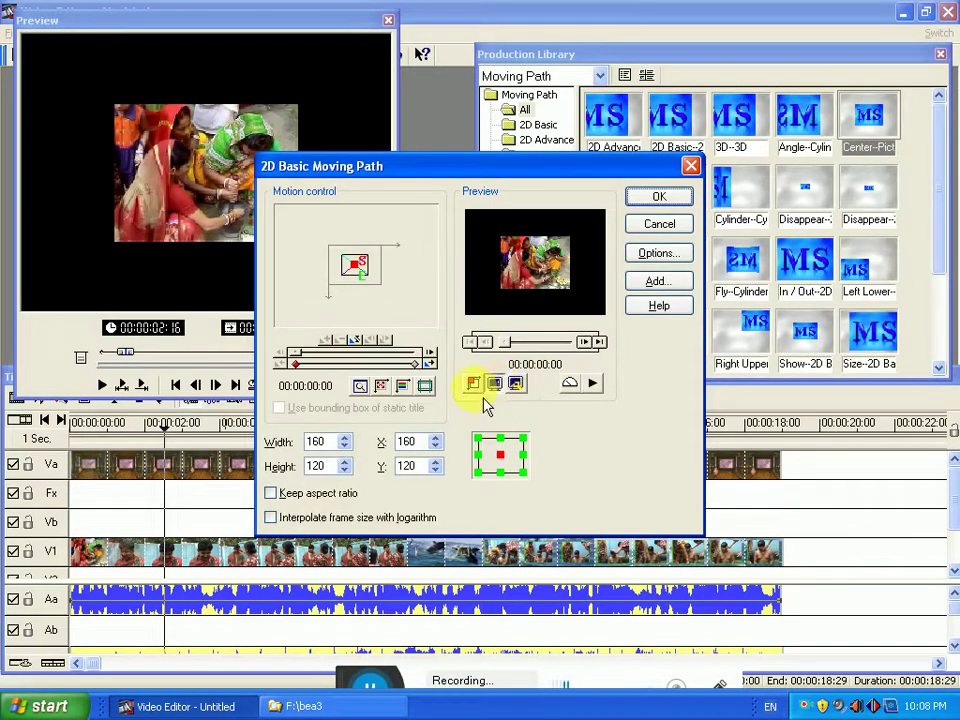
Show the background video in the moving path preview and check the overlay at the start and end key frames
left_click_drag(548, 174, 540, 133)
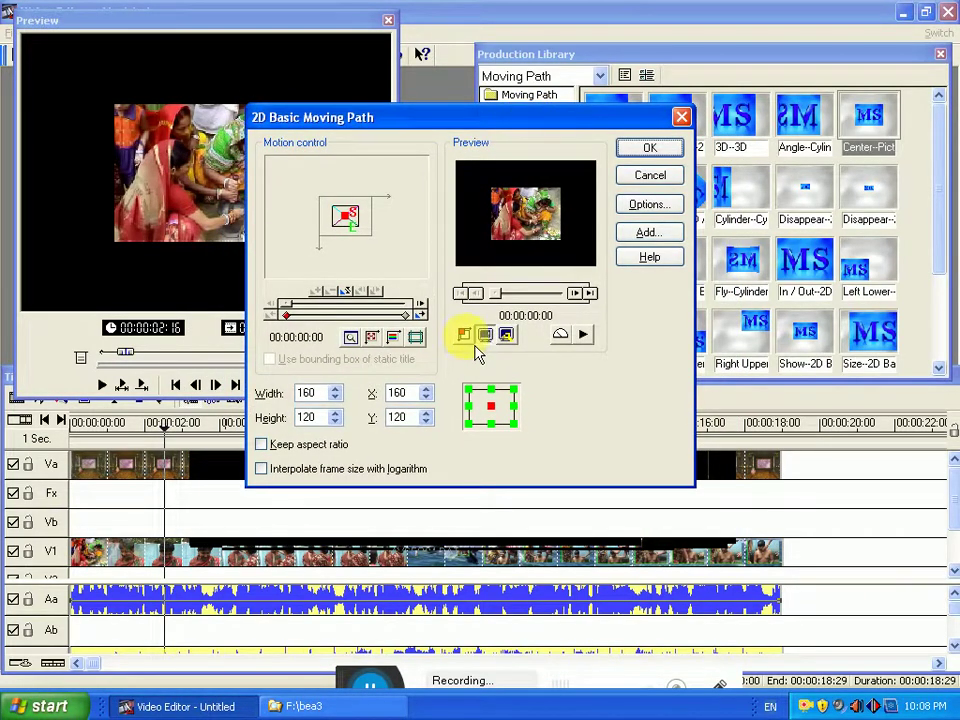
left_click(486, 337)
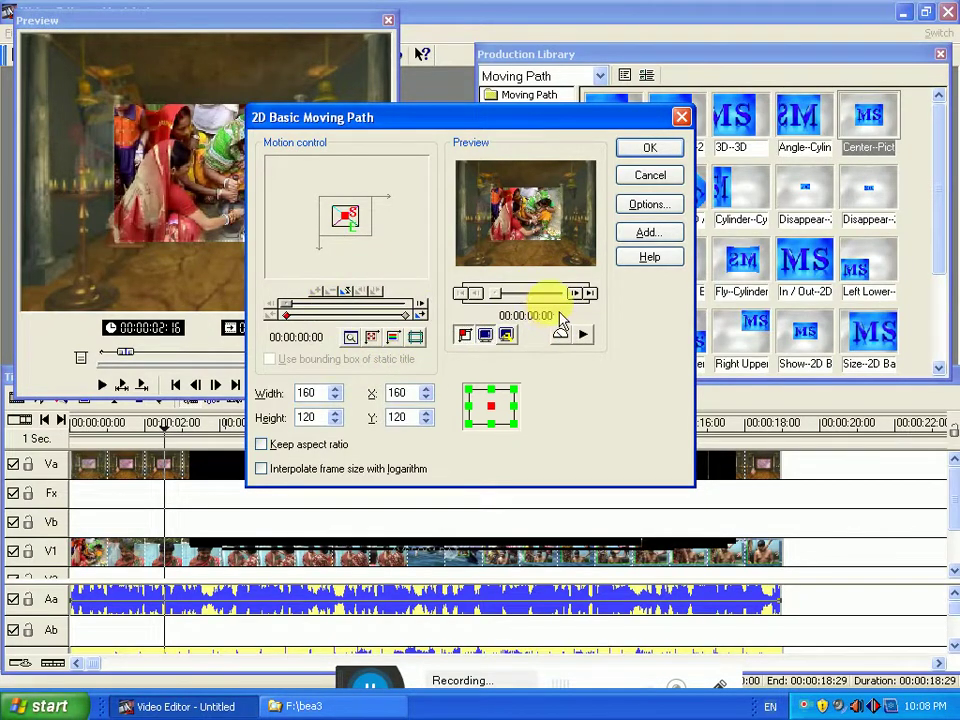
left_click_drag(507, 307, 577, 318)
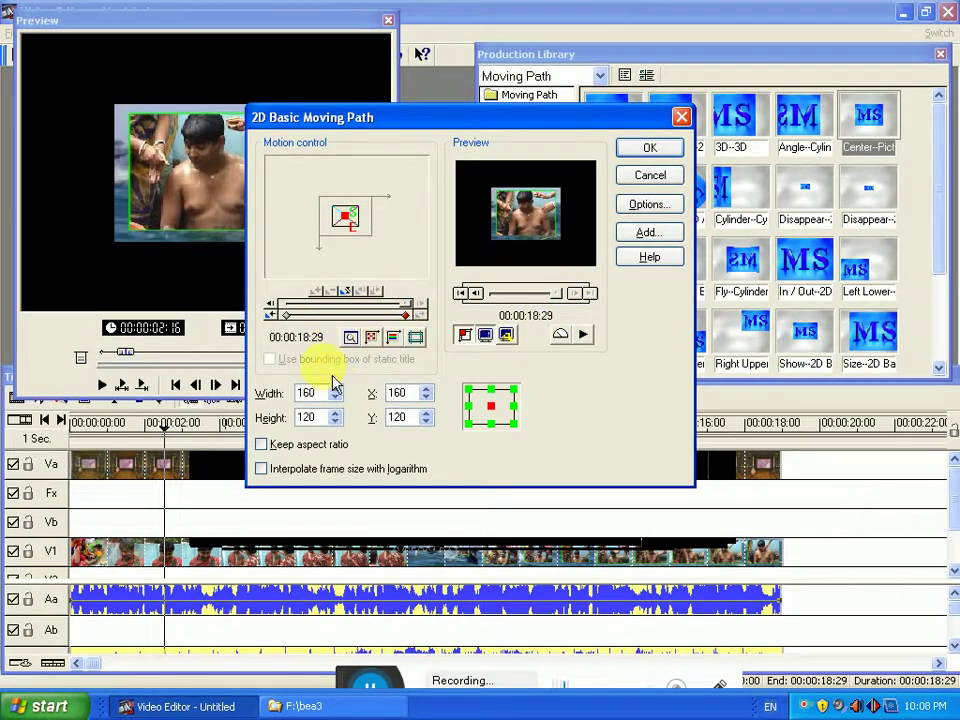
left_click(288, 315)
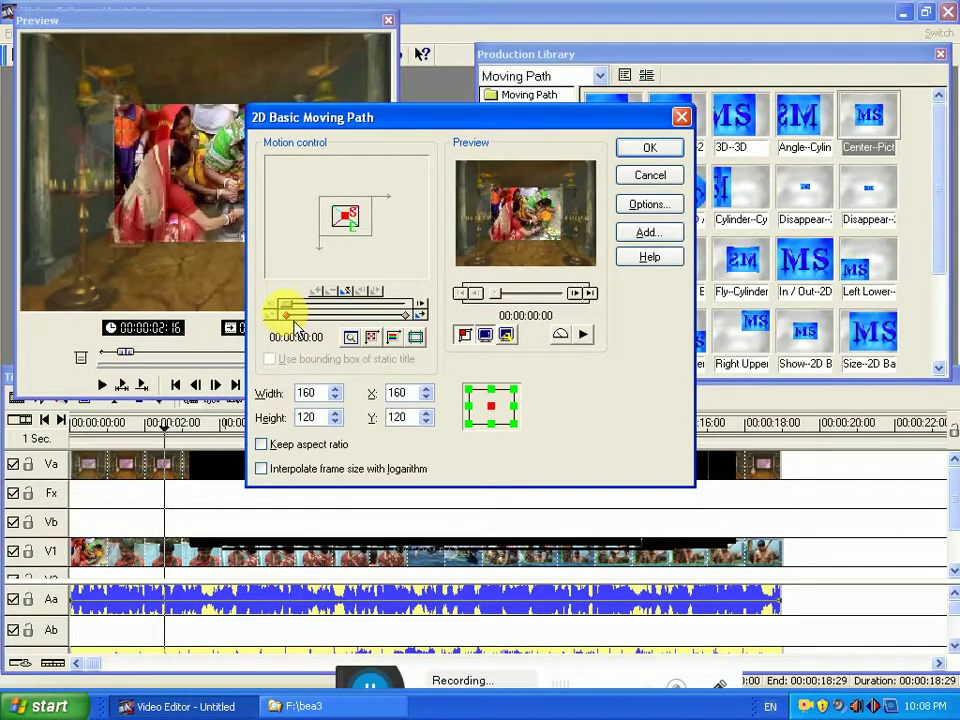
left_click(416, 335)
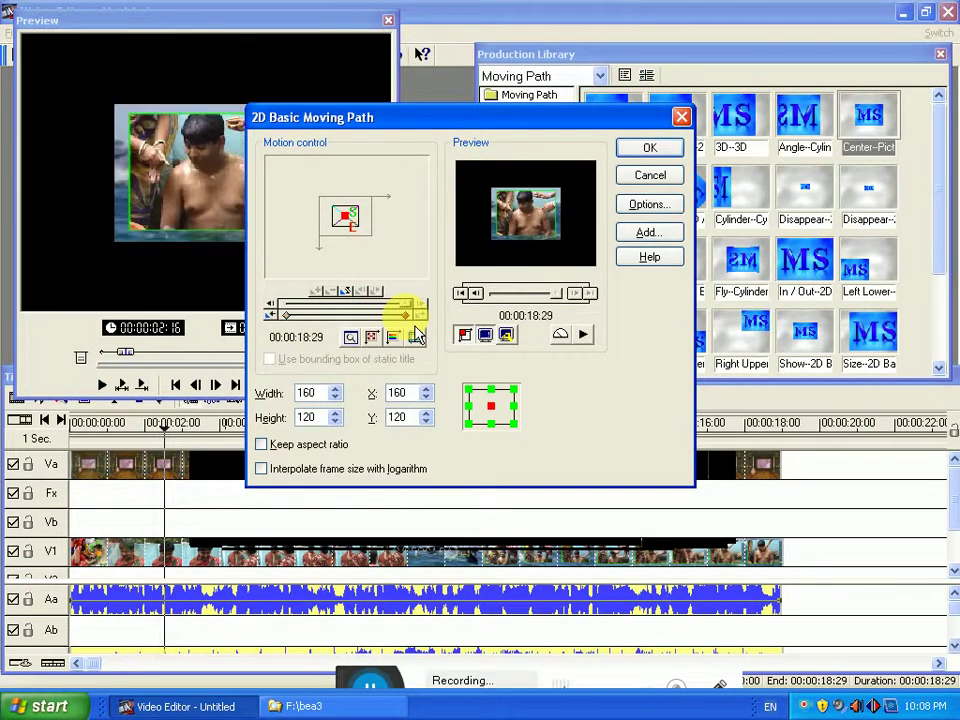
Set the overlay's size at the start key frame to width 100 and height 60, apply the moving path and preview the result
left_click(289, 316)
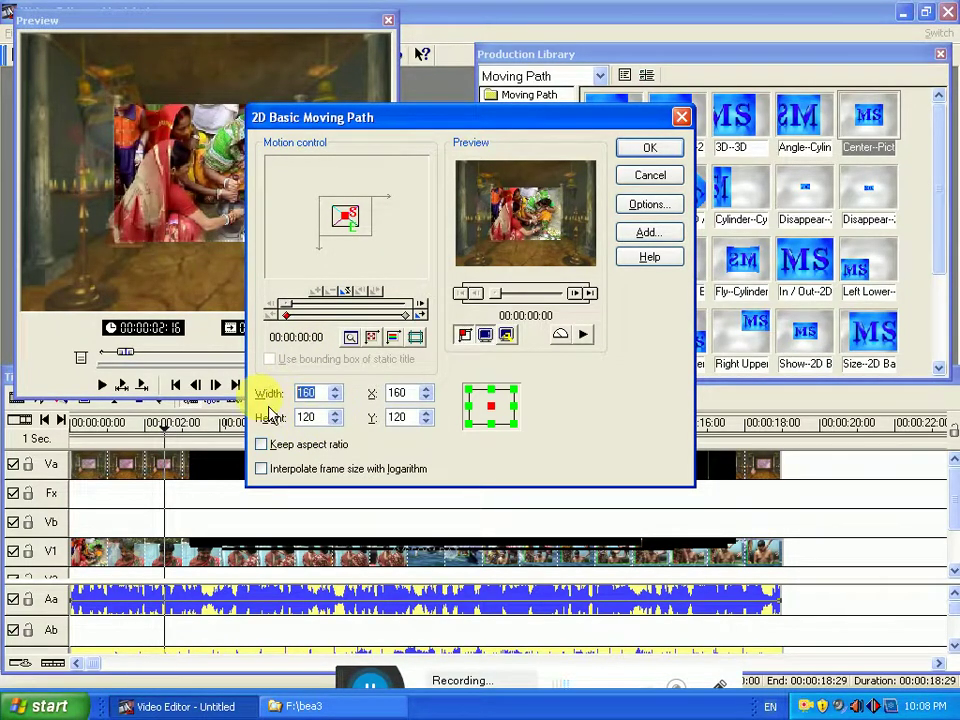
type("10")
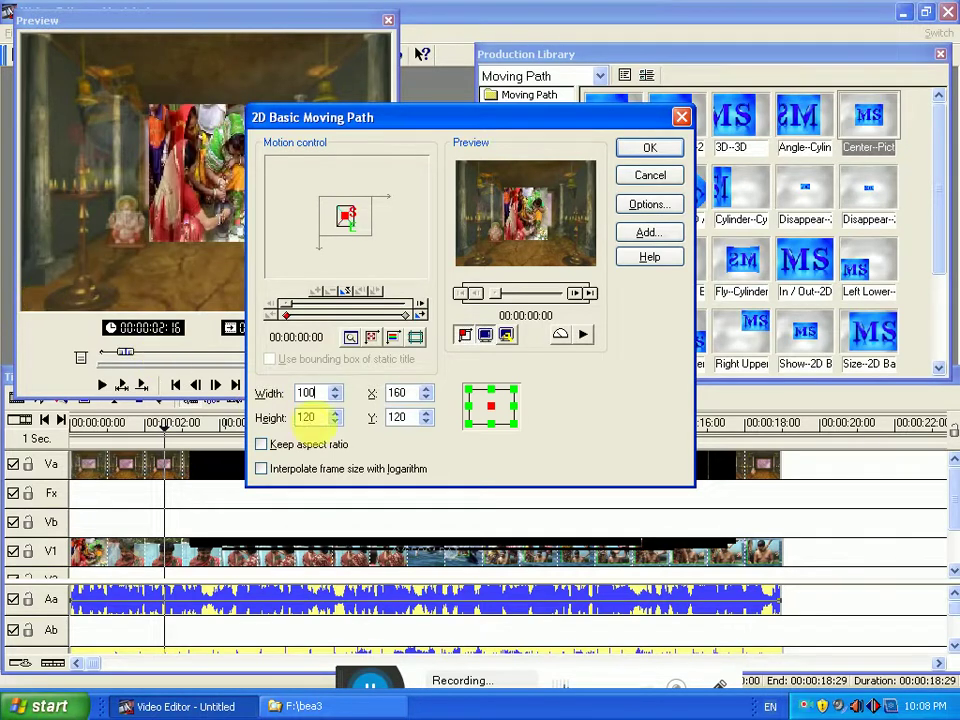
type("100")
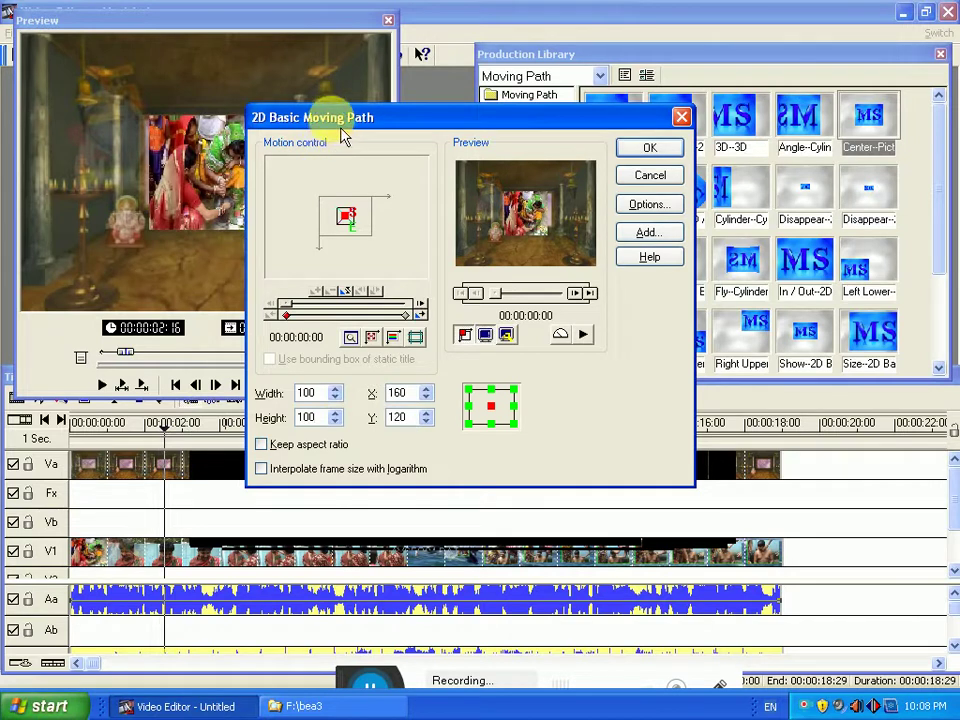
left_click_drag(343, 114, 453, 116)
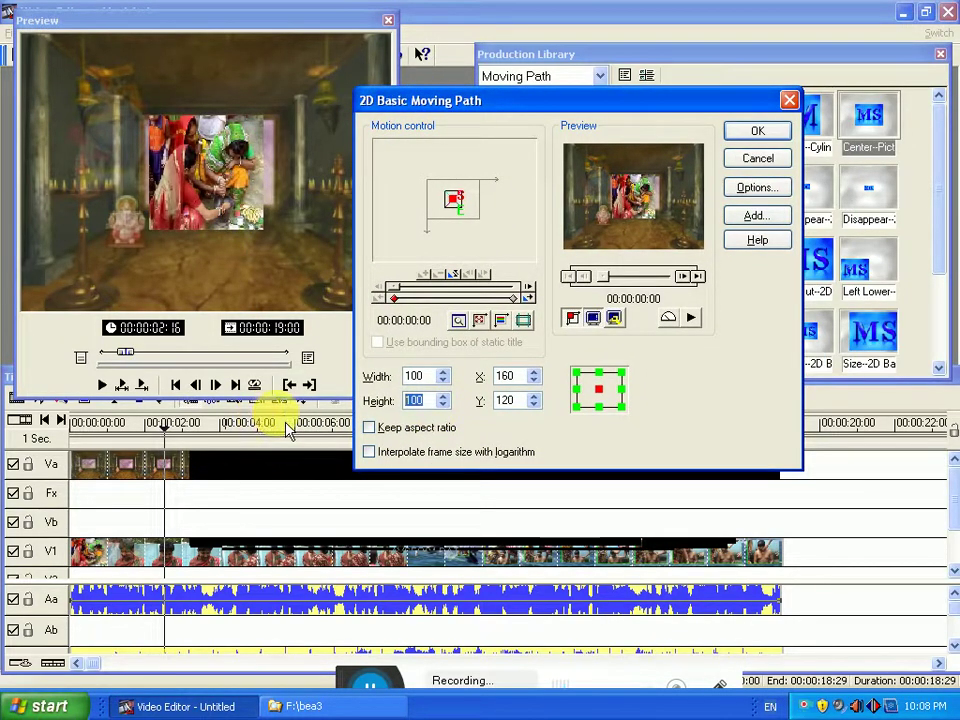
type("60")
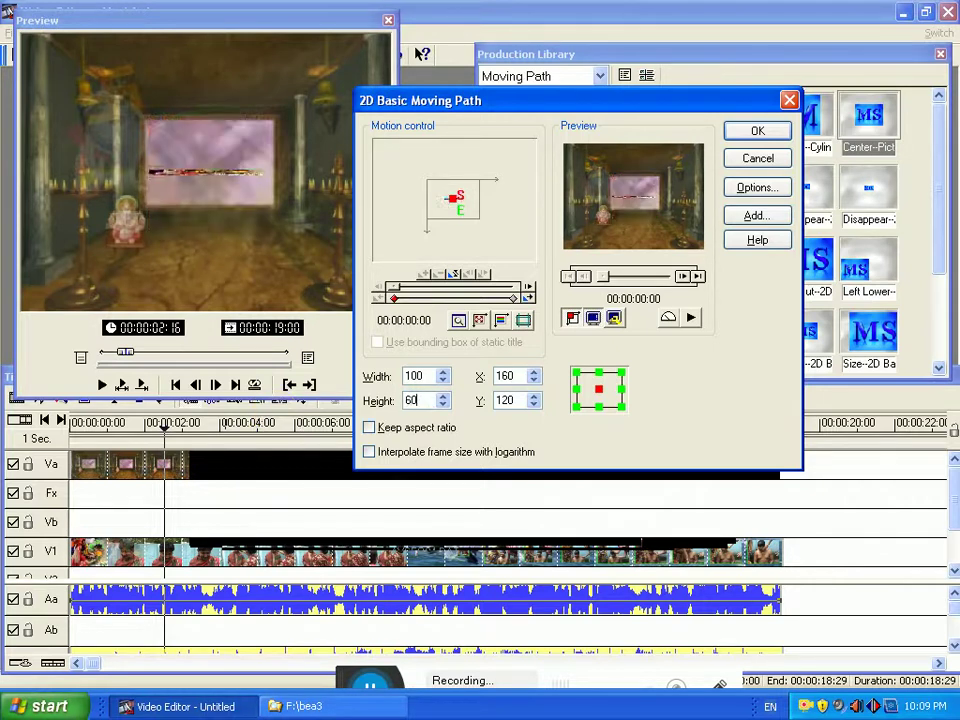
key("Return")
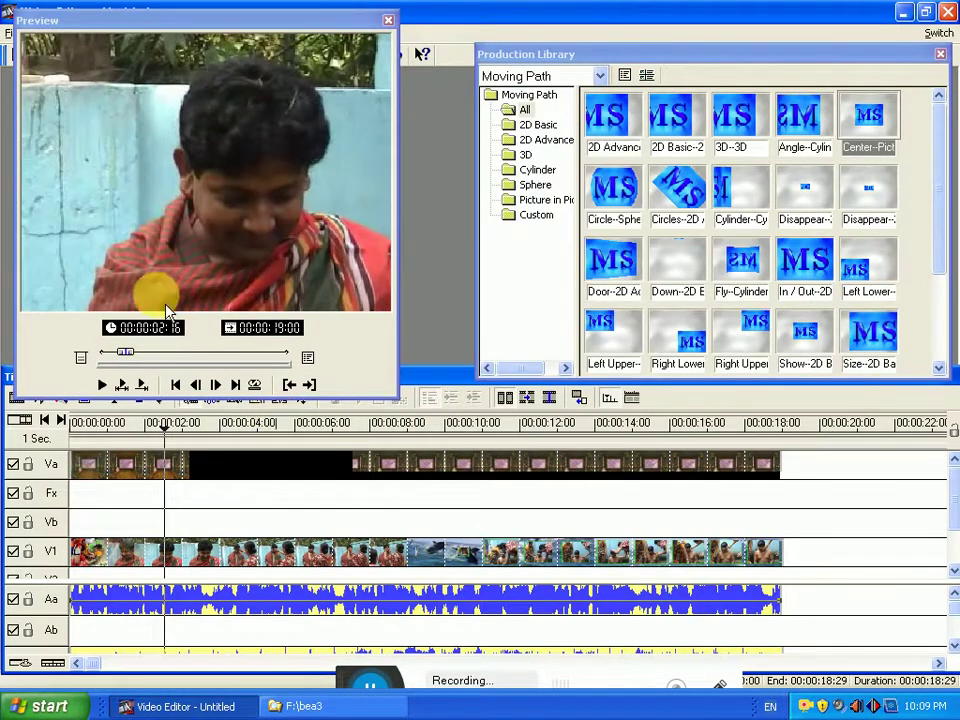
left_click_drag(146, 424, 184, 422)
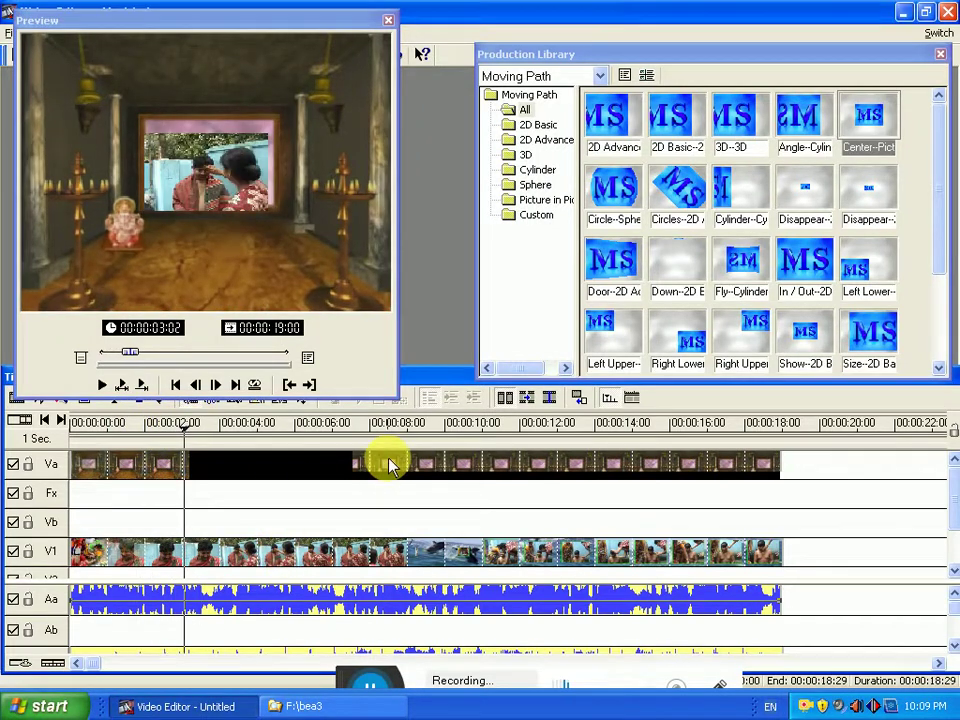
Reopen the moving path of the clip on track V1 and set the start key frame's X position to 163
right_click(300, 560)
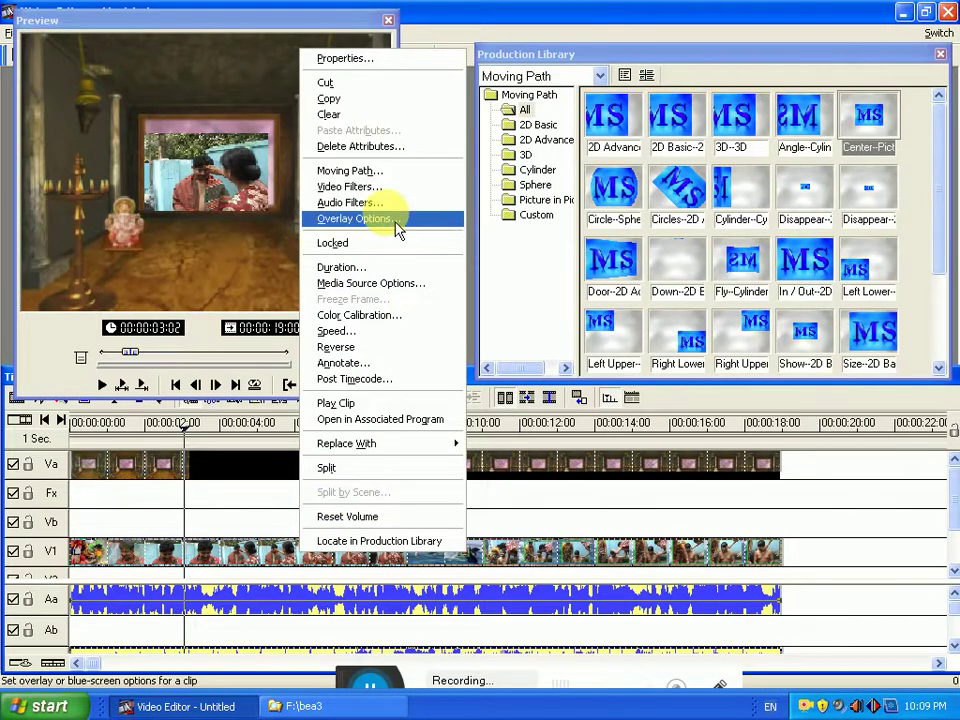
left_click(379, 170)
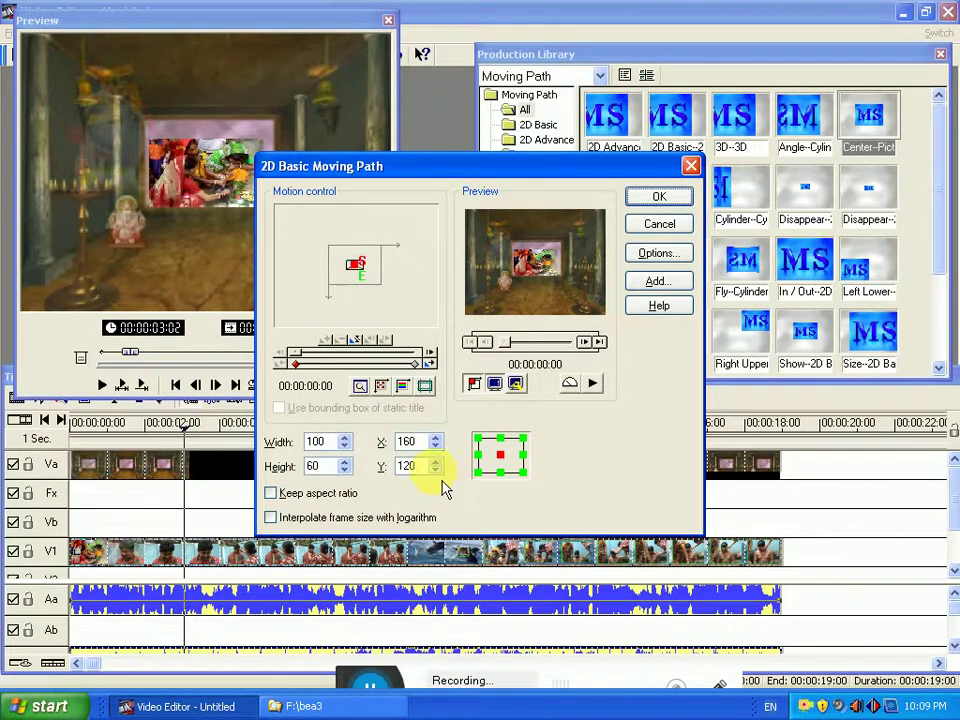
left_click(436, 446)
left_click(436, 446)
key("Up")
key("Up")
key("Up")
key("Up")
key("Up")
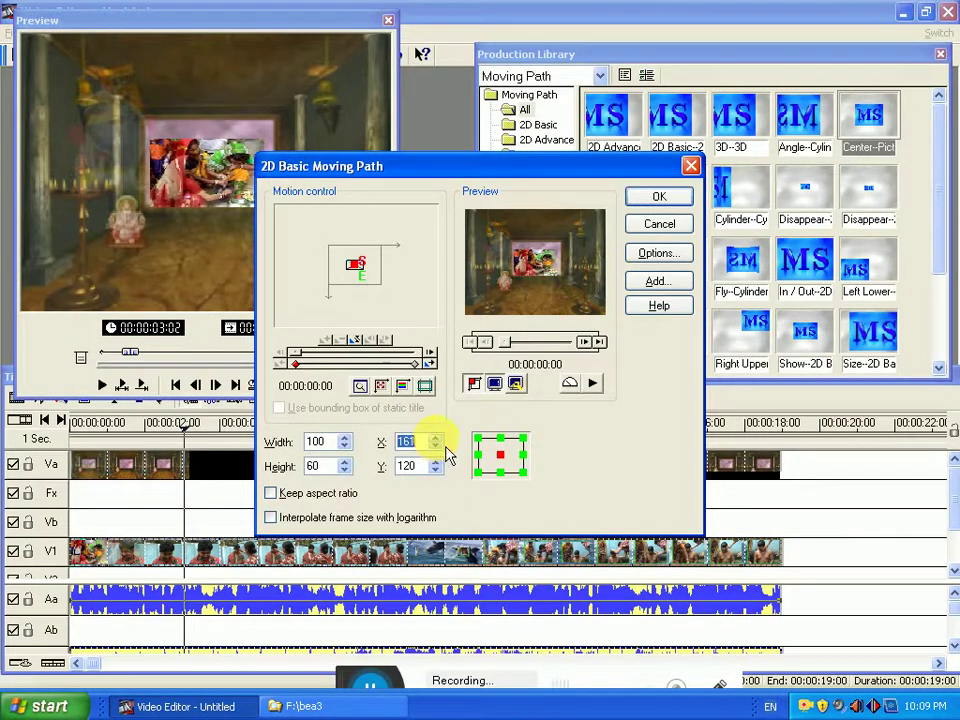
Move the overlay up at the start key frame by setting its Y position to 108
left_click(436, 470)
key("Down")
key("Down")
key("Down")
key("Down")
key("Down")
key("Down")
key("Down")
key("Down")
key("Down")
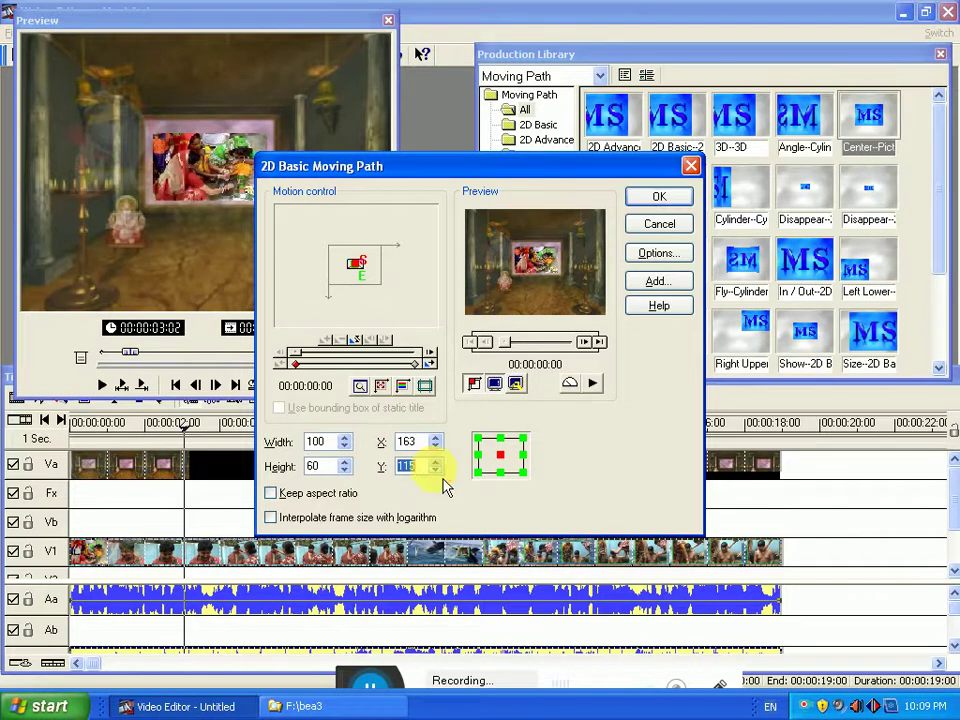
key("Down")
key("Down")
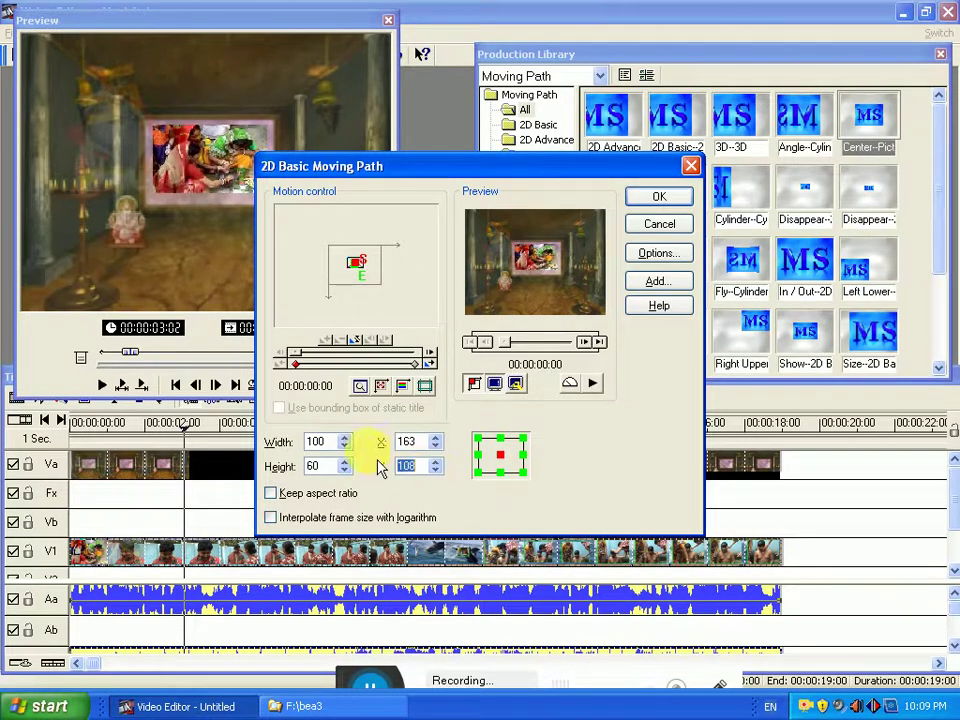
Resize the overlay at the start key frame to width 115 and height 81 so it fills the background's frame
type("105")
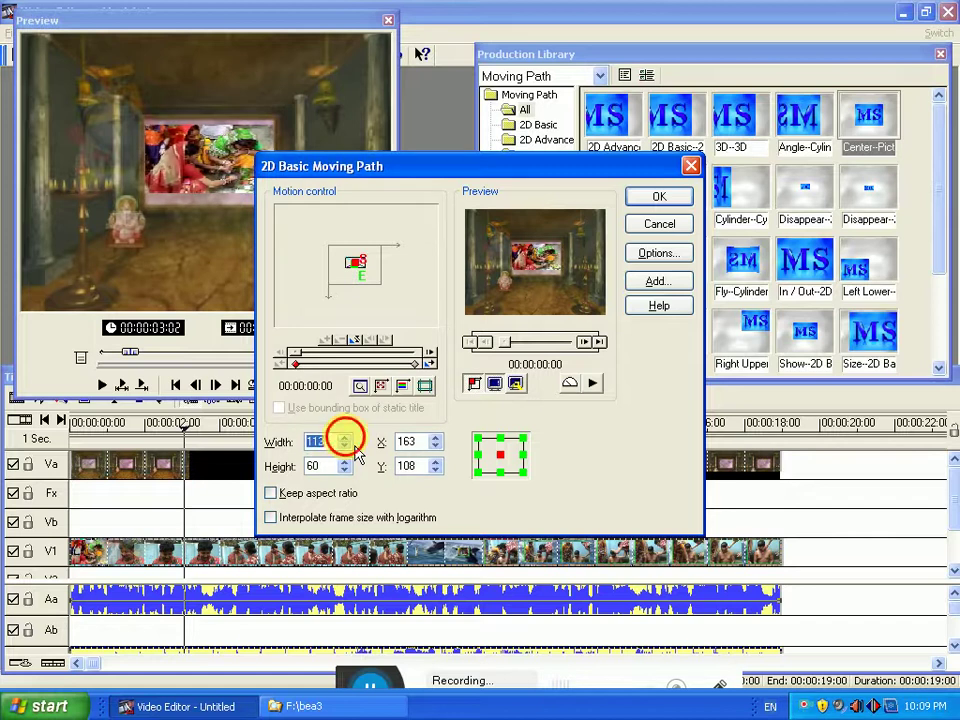
key("Up")
key("Down")
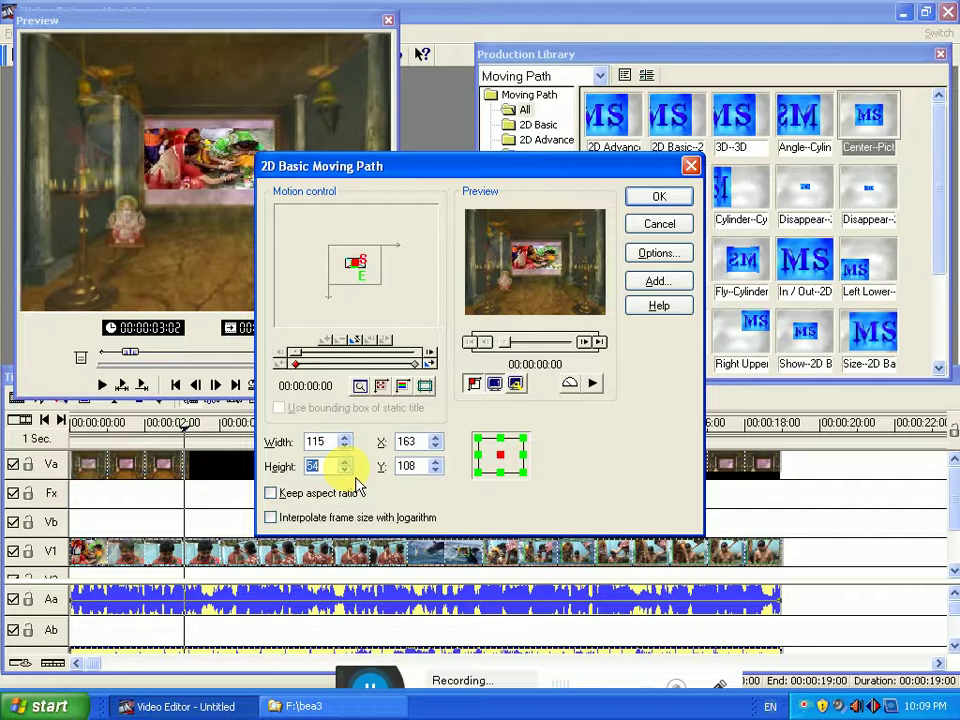
left_click(345, 462)
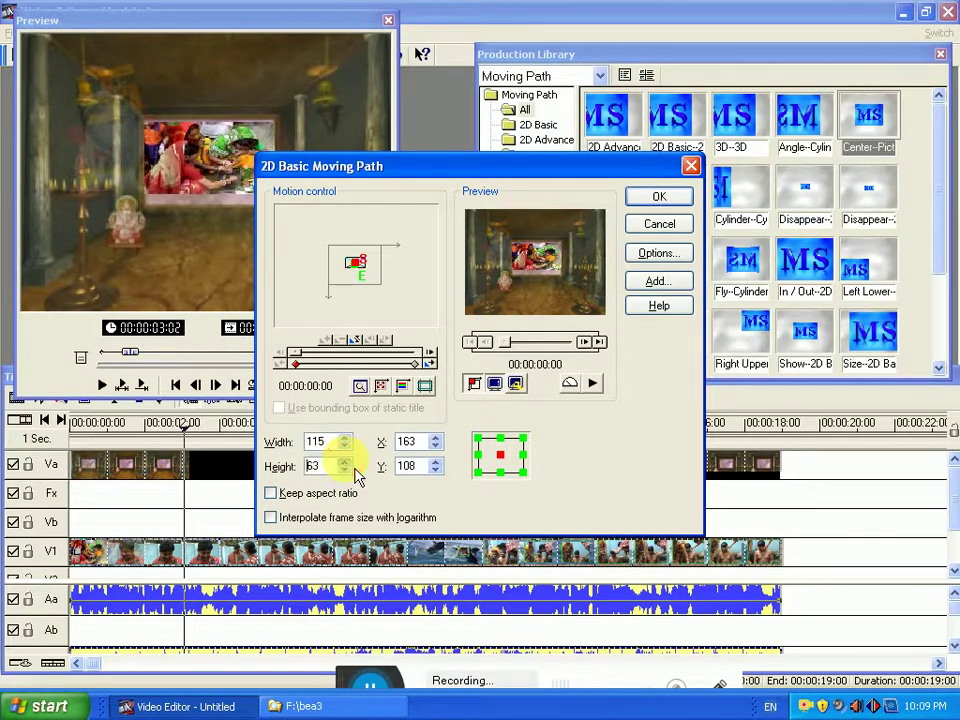
left_click(345, 462)
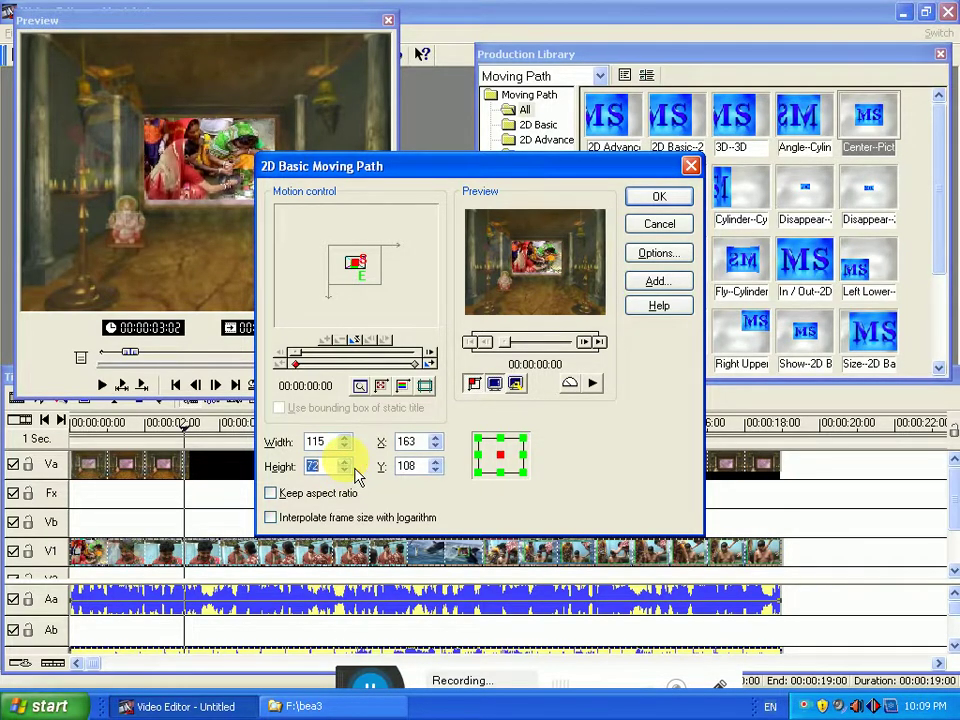
left_click(345, 462)
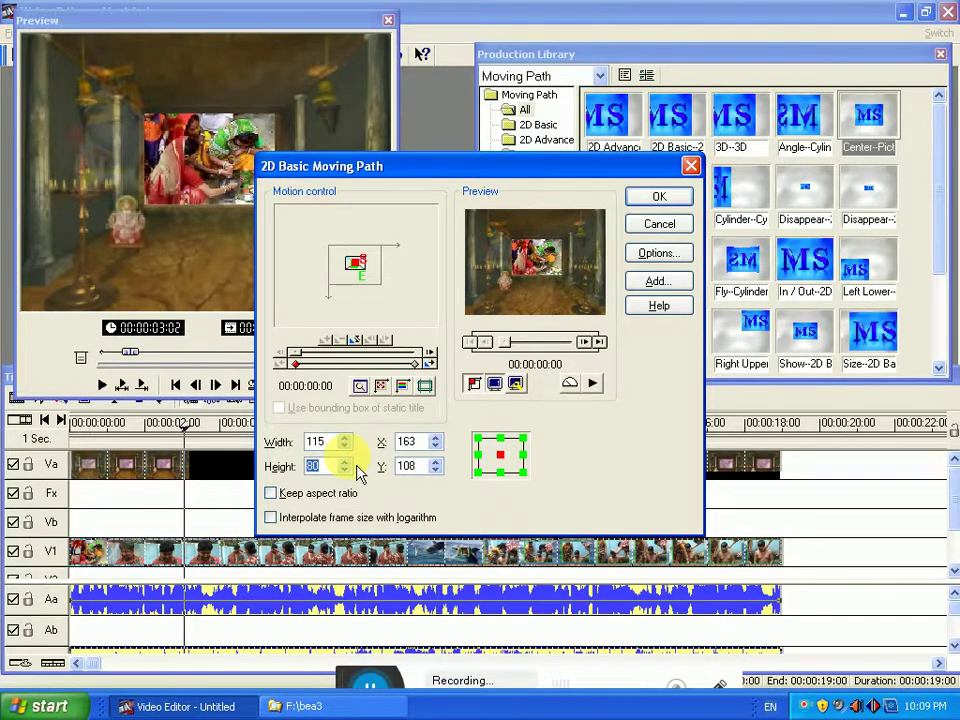
type("81")
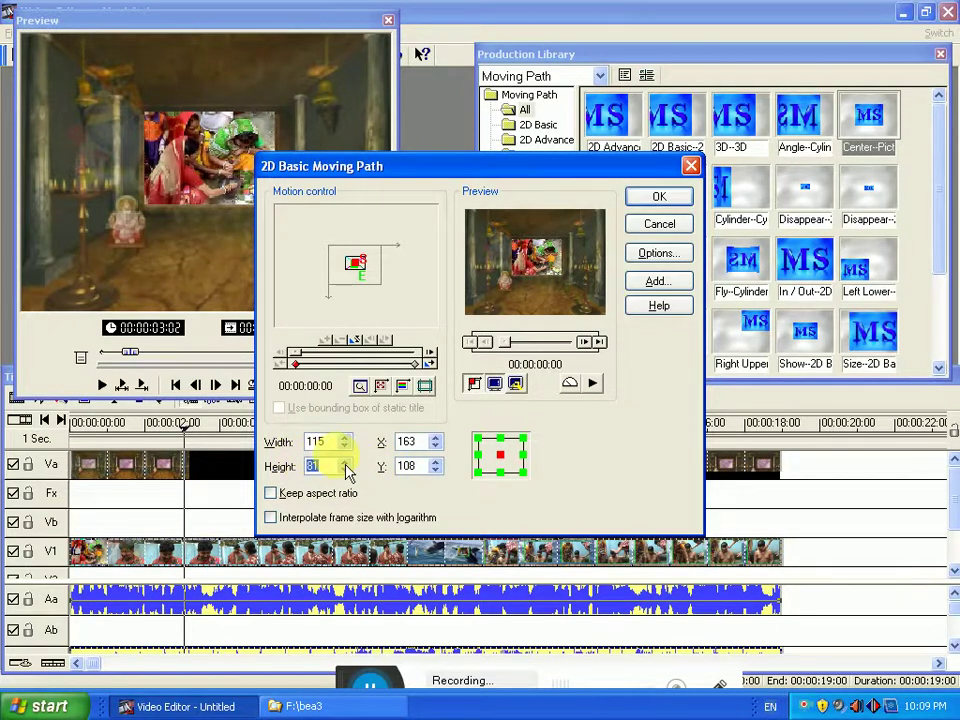
Set the overlay's size at the end key frame to width 115 and height 81
left_click(415, 363)
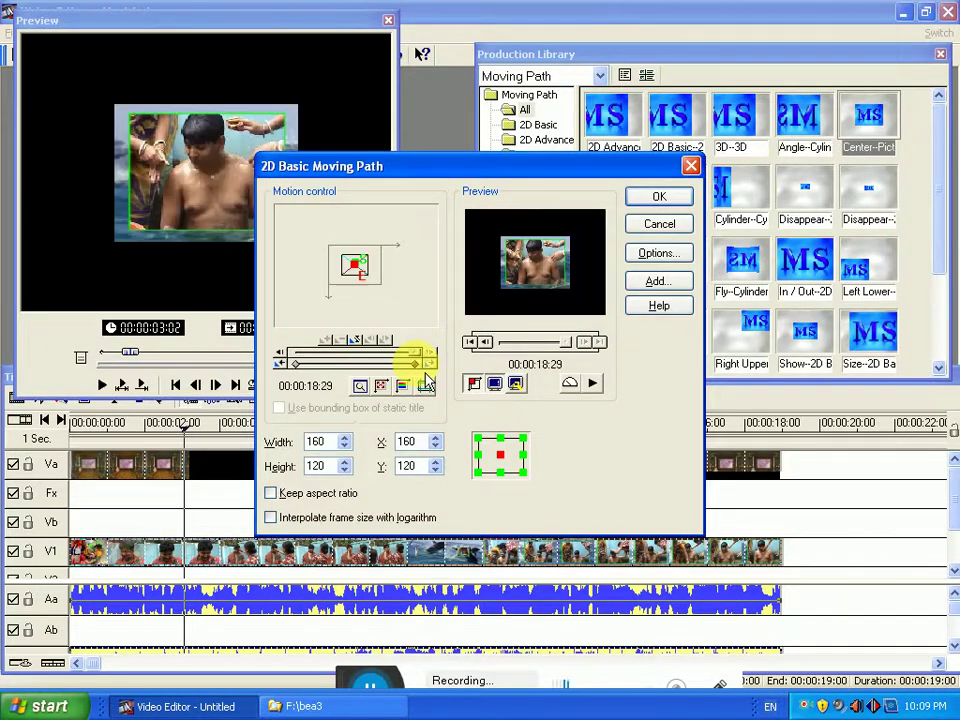
type("115")
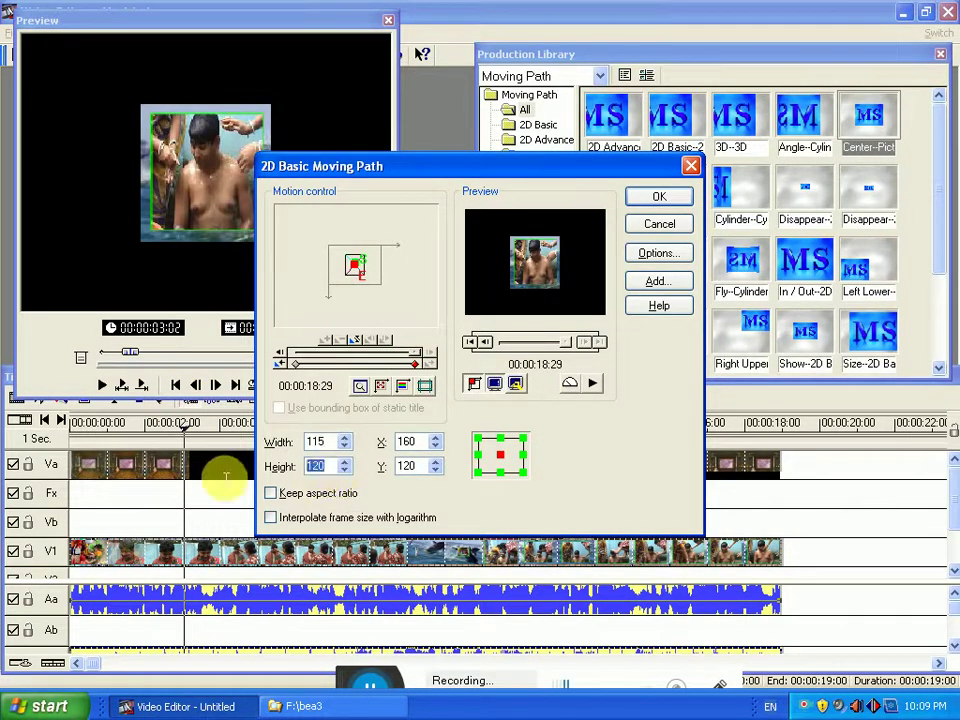
key("Tab")
type("81")
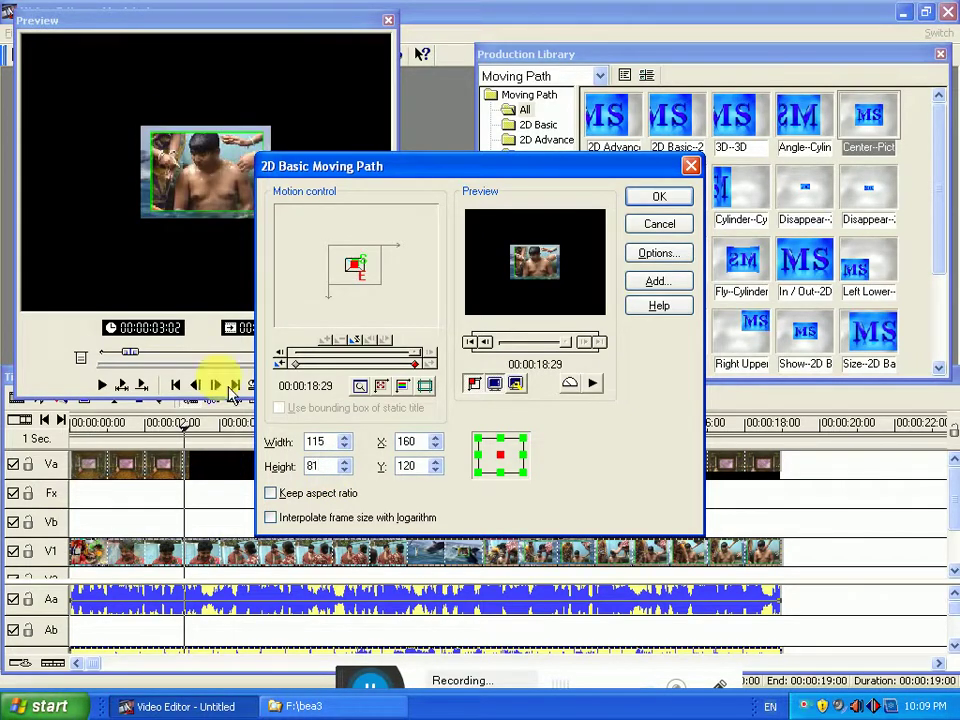
Match the end key frame's position to the start with X 163 and Y 108, and apply the moving path
left_click(295, 363)
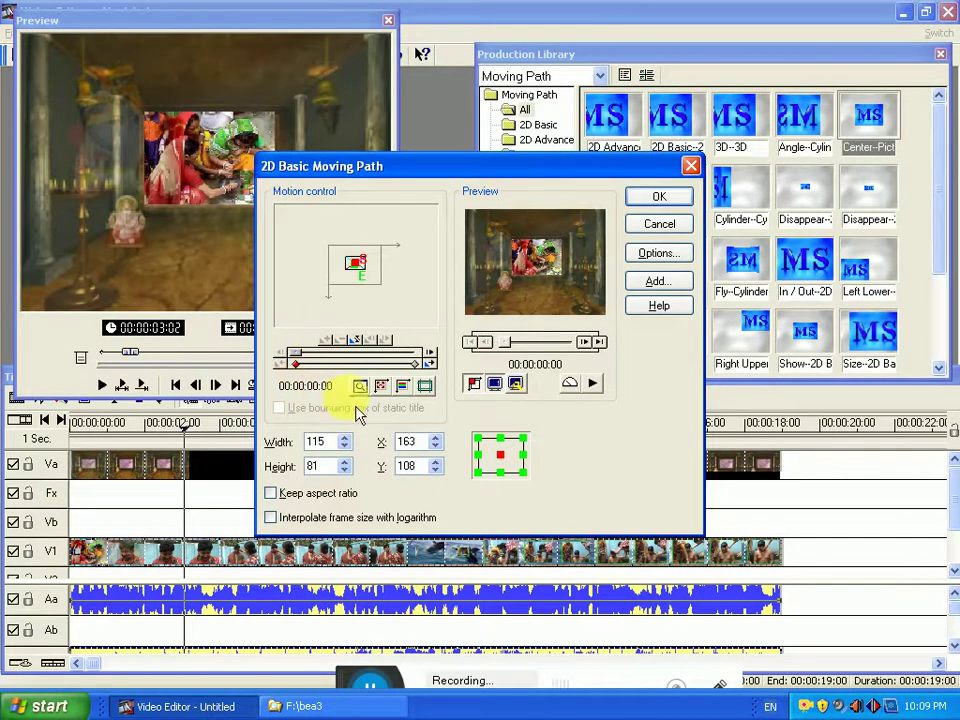
left_click(420, 365)
double_click(415, 442)
type("163")
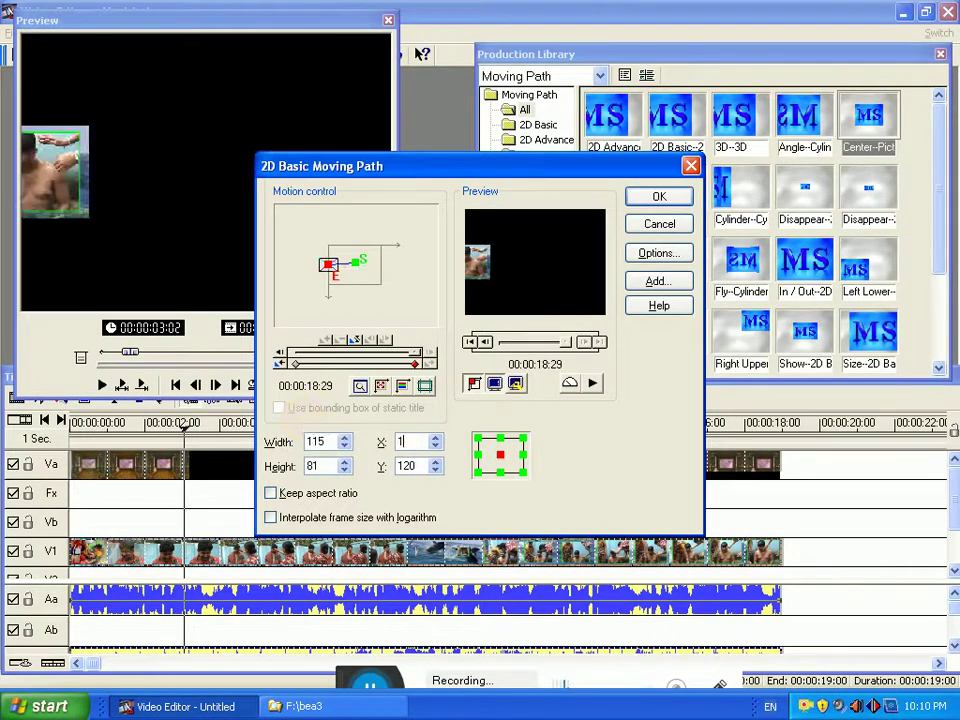
double_click(407, 466)
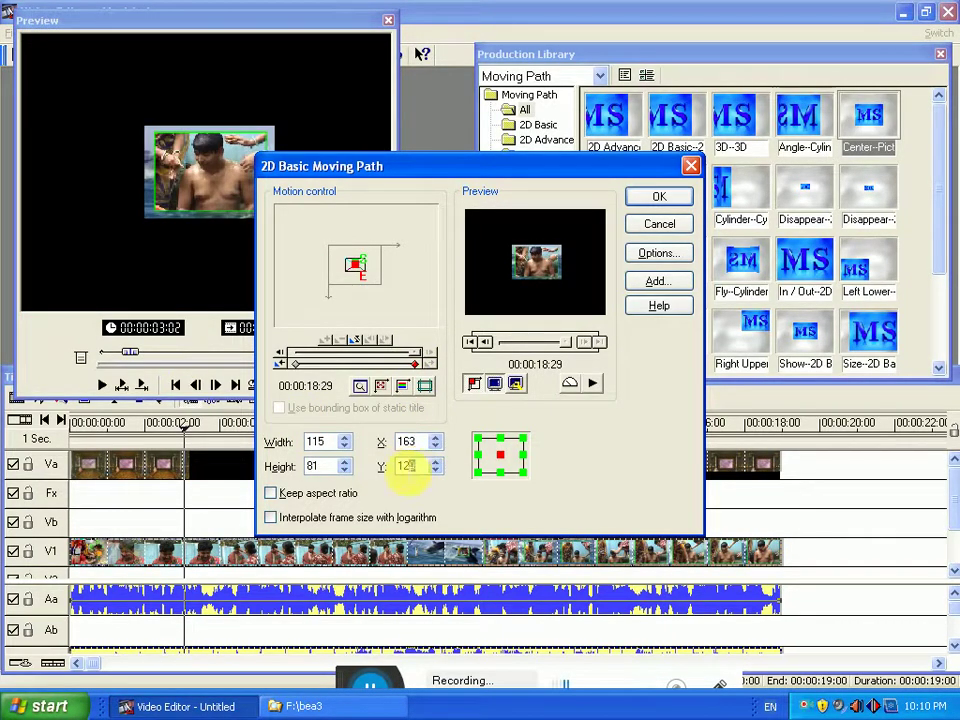
type("108")
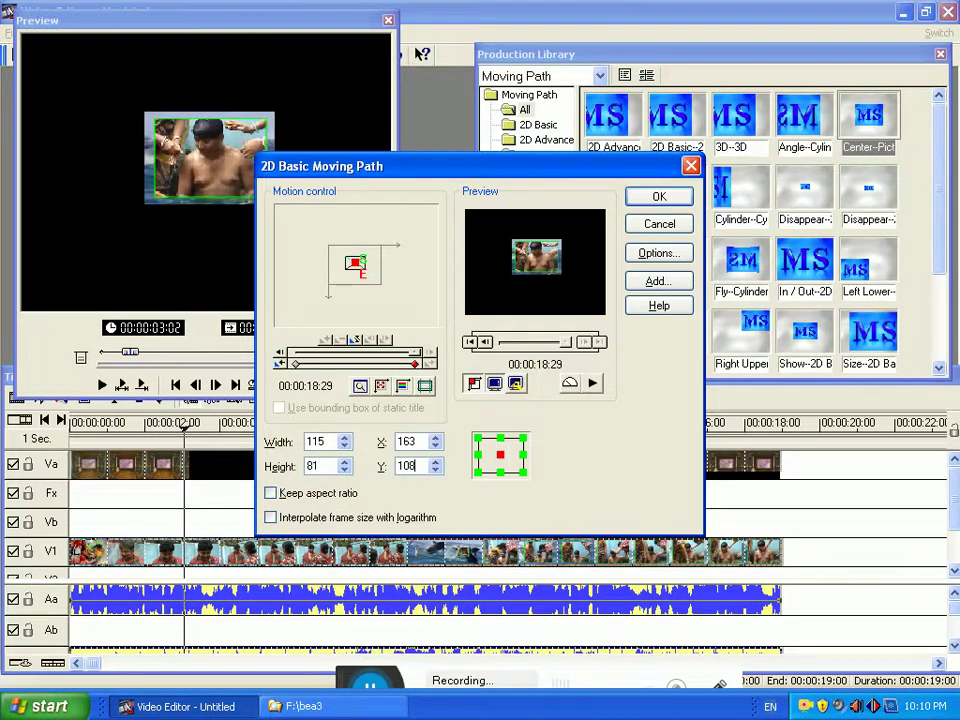
mouse_move(417, 356)
left_mouse_down()
mouse_move(396, 366)
mouse_move(302, 364)
mouse_move(426, 366)
left_mouse_up()
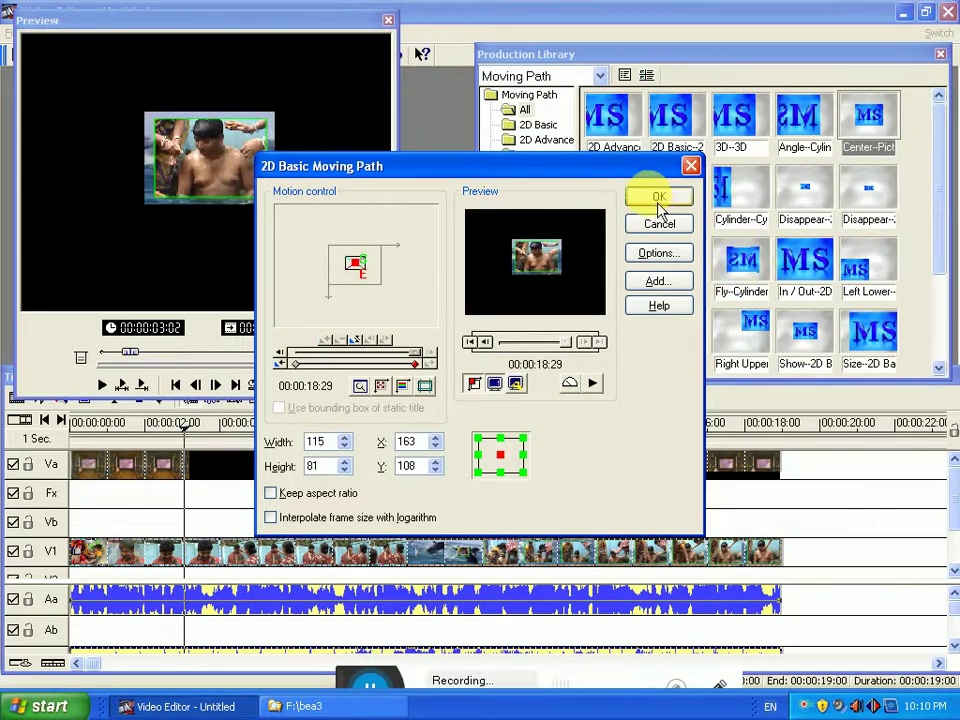
left_click(659, 196)
Trim the end of the V1 clip to match the Va clip and preview the overlay at about 14 seconds
mouse_move(790, 550)
left_mouse_down()
mouse_move(778, 549)
mouse_move(780, 558)
mouse_move(782, 531)
mouse_move(793, 579)
mouse_move(774, 555)
mouse_move(788, 554)
left_mouse_up()
left_click(619, 422)
left_click(664, 423)
left_click_drag(593, 428, 618, 444)
Reopen the V1 clip's moving path and compare the overlay's fit at the start and end key frames
right_click(407, 549)
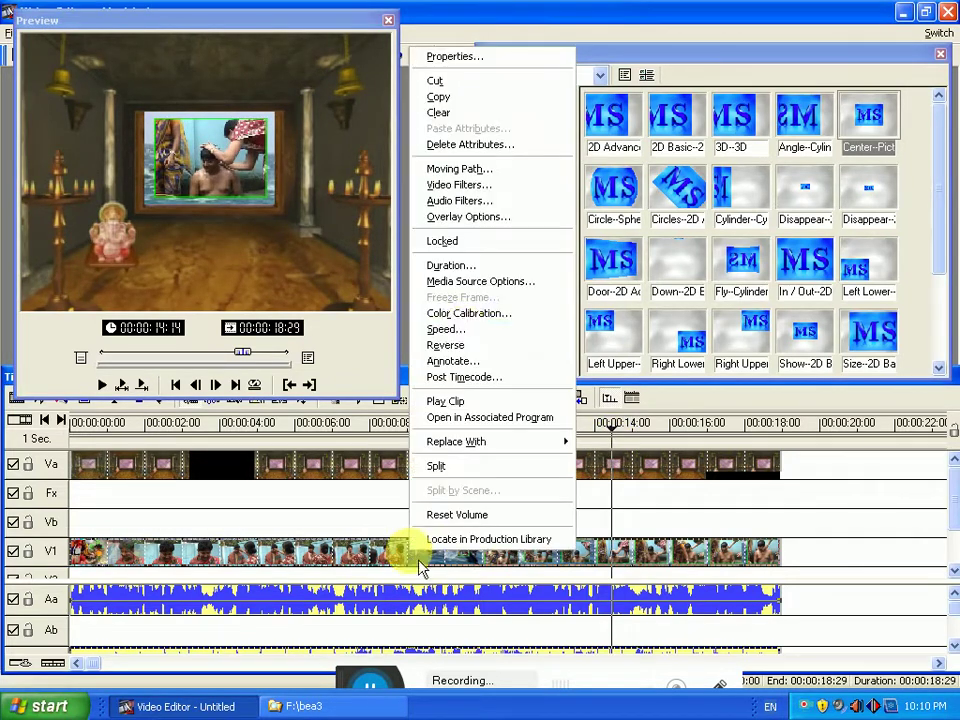
left_click(484, 169)
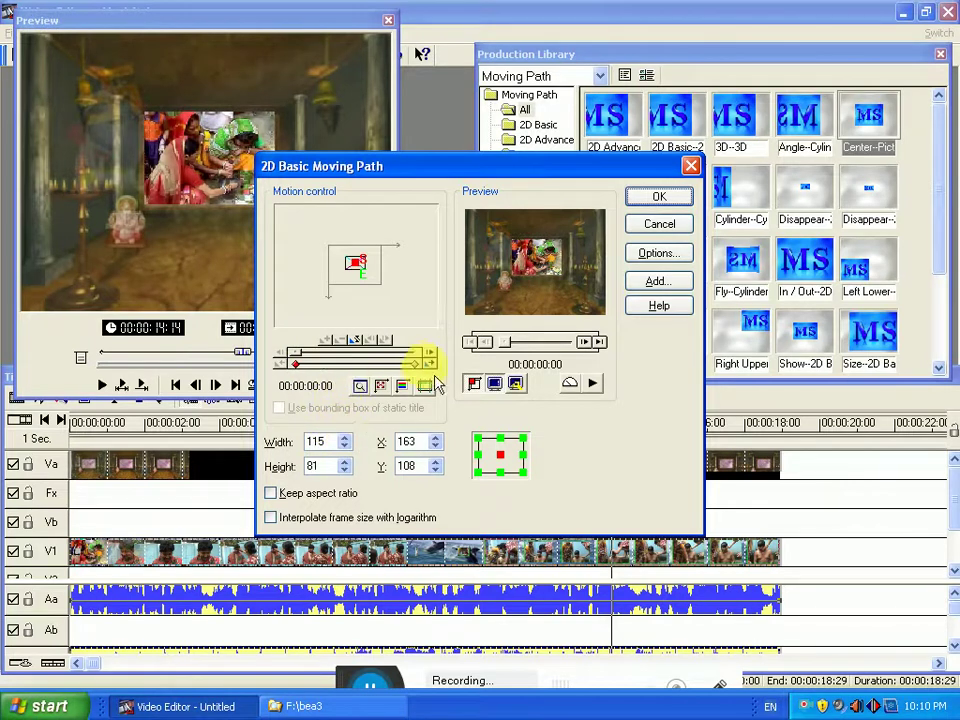
left_click(425, 372)
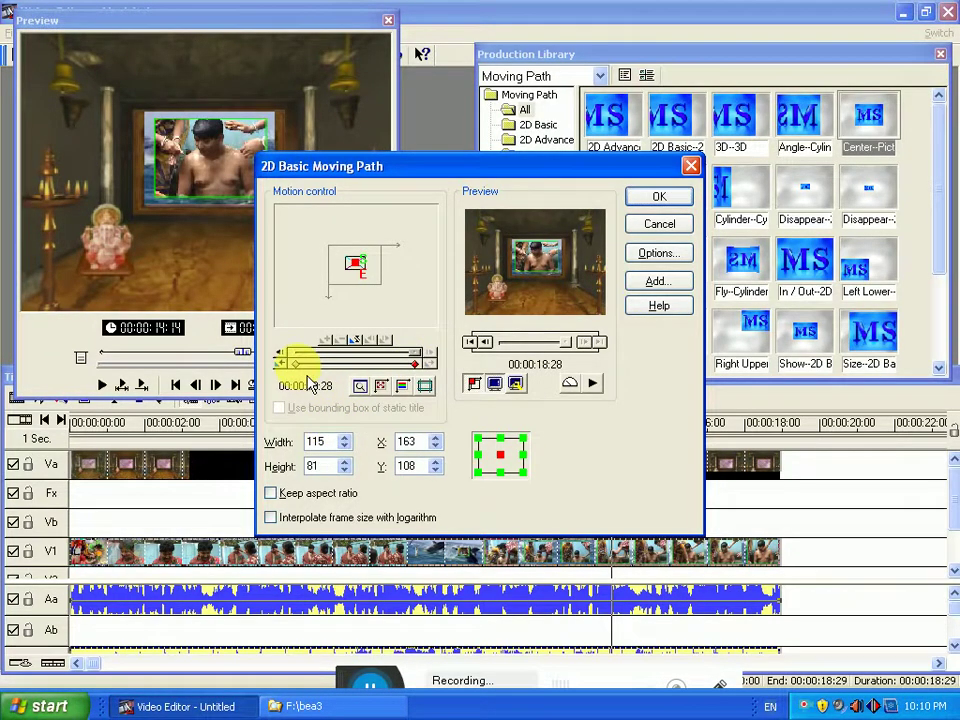
left_click(293, 362)
left_click(425, 365)
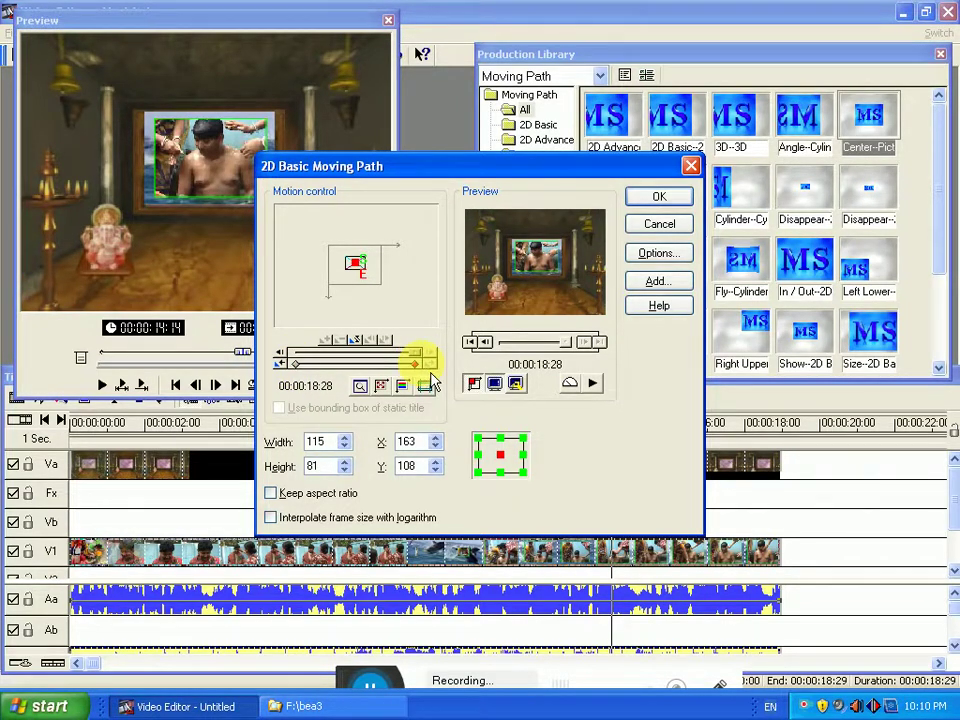
left_click(296, 362)
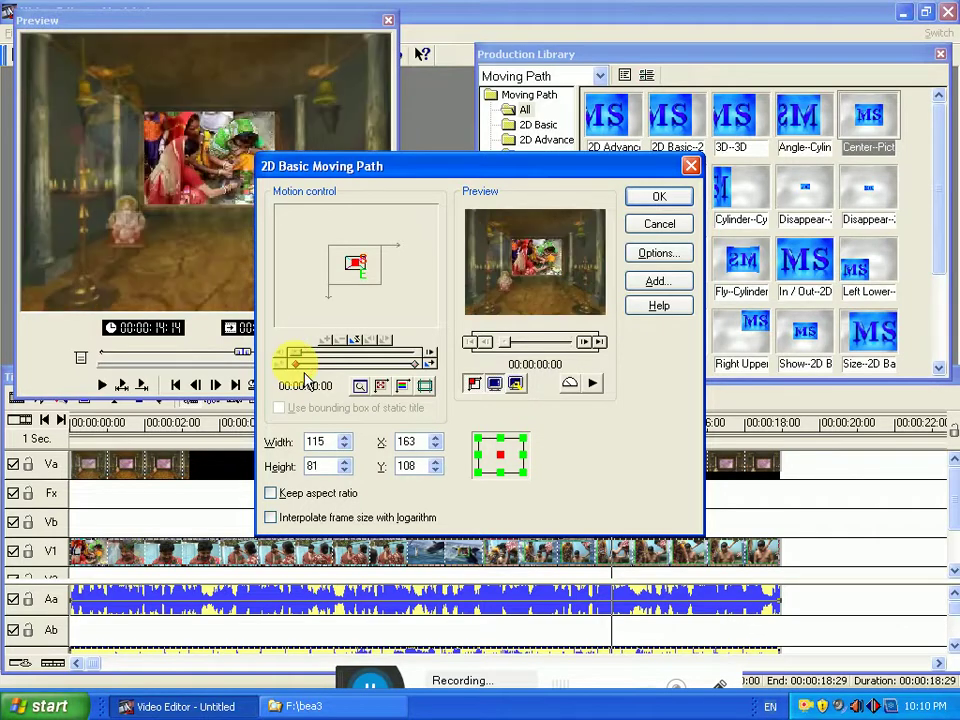
left_click_drag(425, 178, 563, 163)
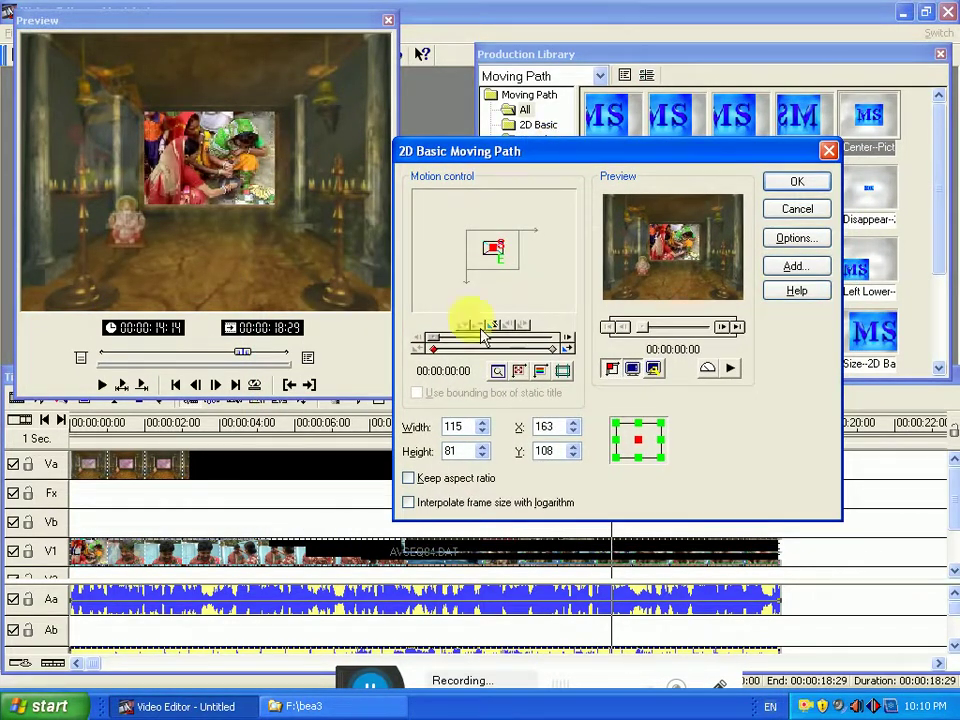
left_click(562, 348)
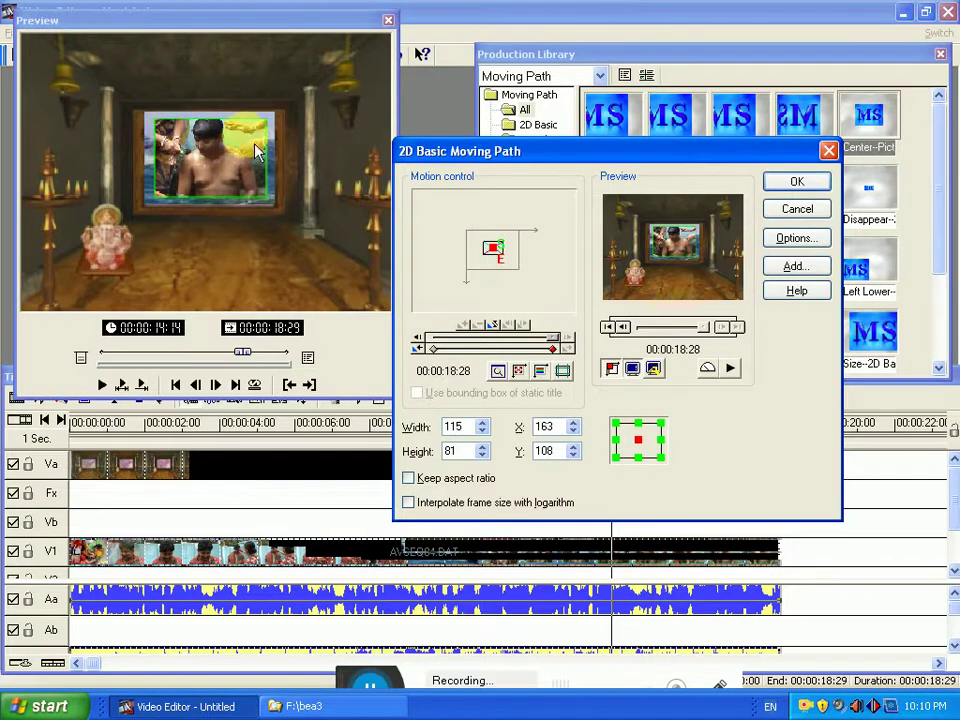
left_click(797, 181)
Move the playhead to 00:00:08:21 and trim the end of the Va background clip to it
left_click_drag(175, 422, 399, 447)
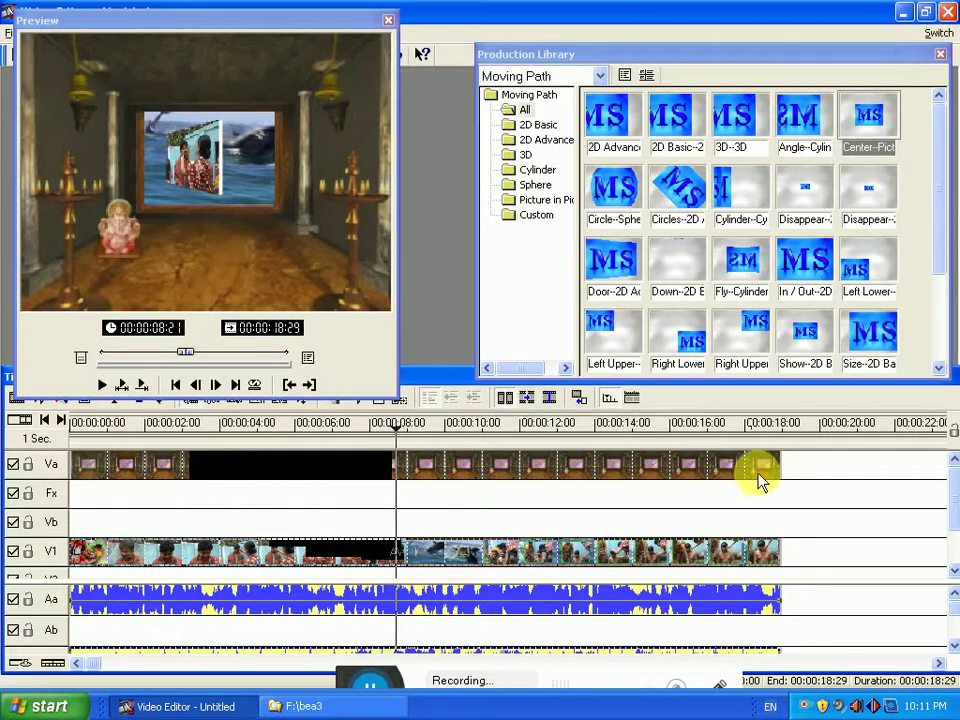
left_click_drag(776, 469, 400, 488)
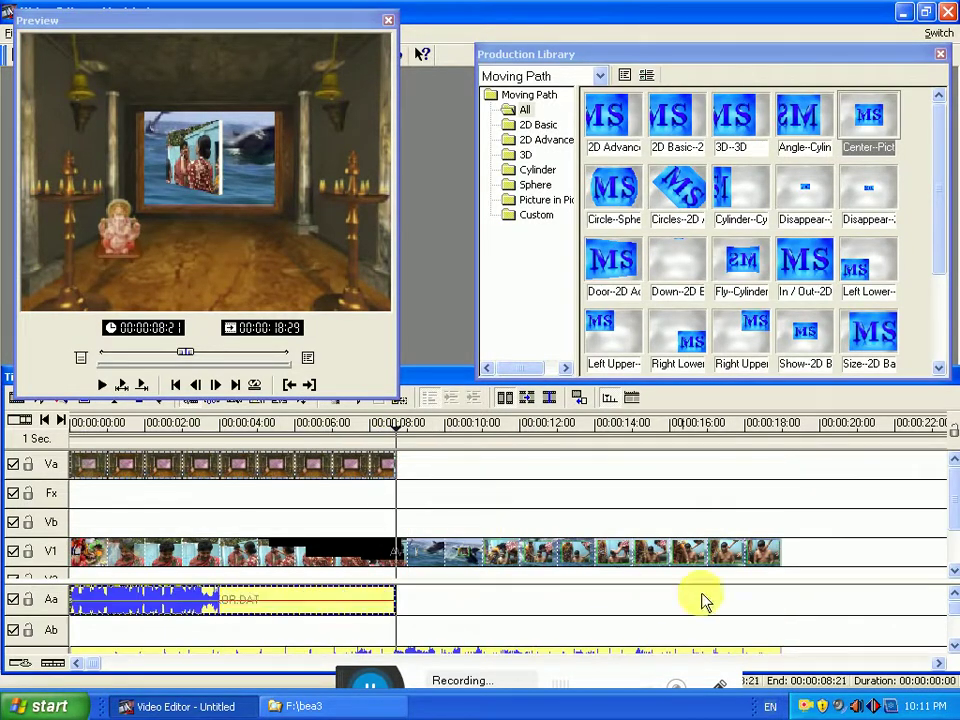
Trim the end of the V1 overlay clip to 00:00:08:21 to match the Va background and preview the result up to about 5 seconds
left_click_drag(791, 556, 397, 553)
left_click_drag(200, 422, 319, 439)
left_click_drag(78, 427, 259, 422)
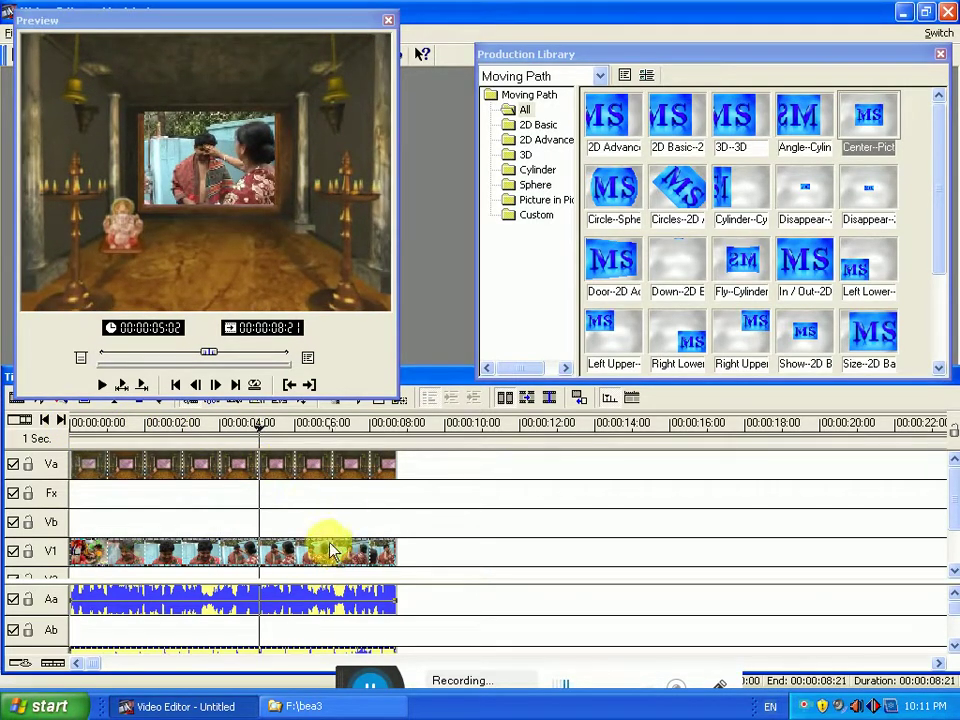
left_click(428, 382)
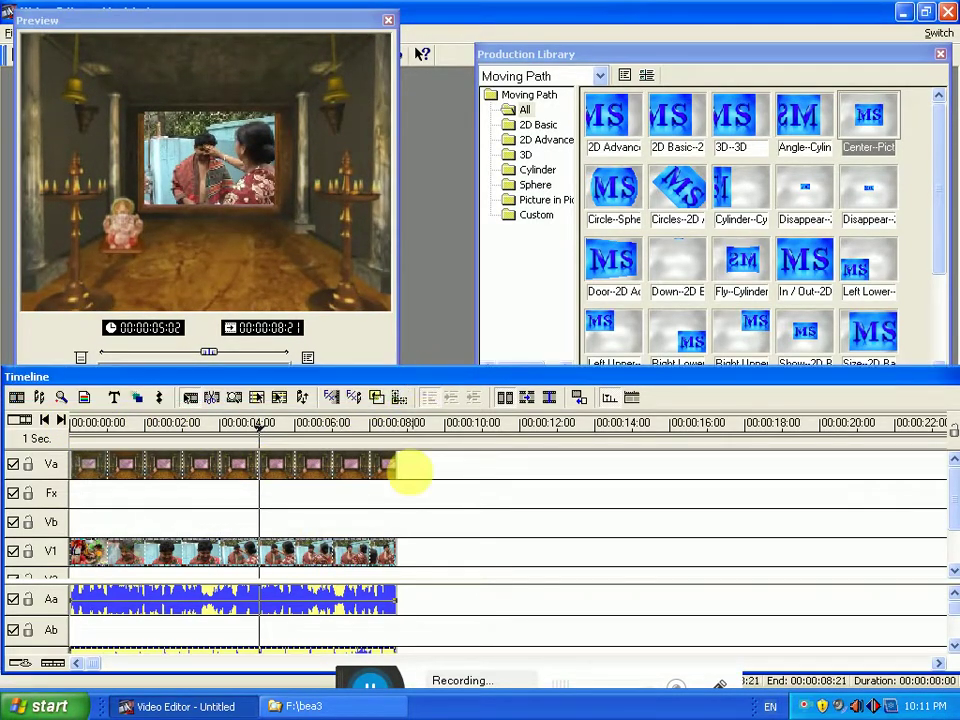
Open the V1 clip's overlay options and add key frames at 00:00:01:05 and 00:00:07:15
left_click(343, 553)
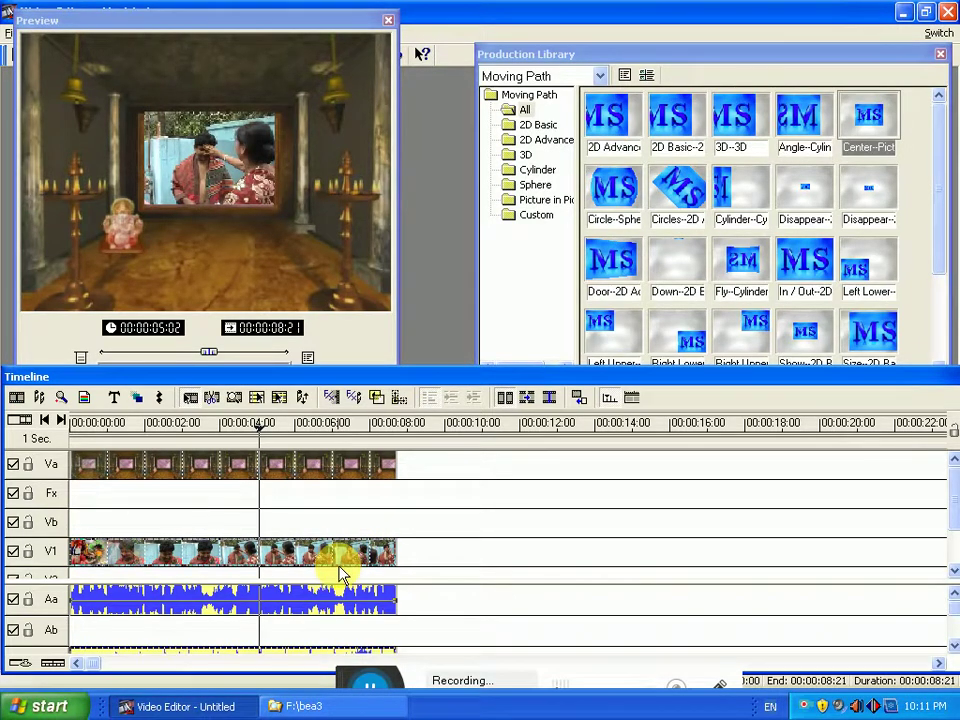
right_click(343, 560)
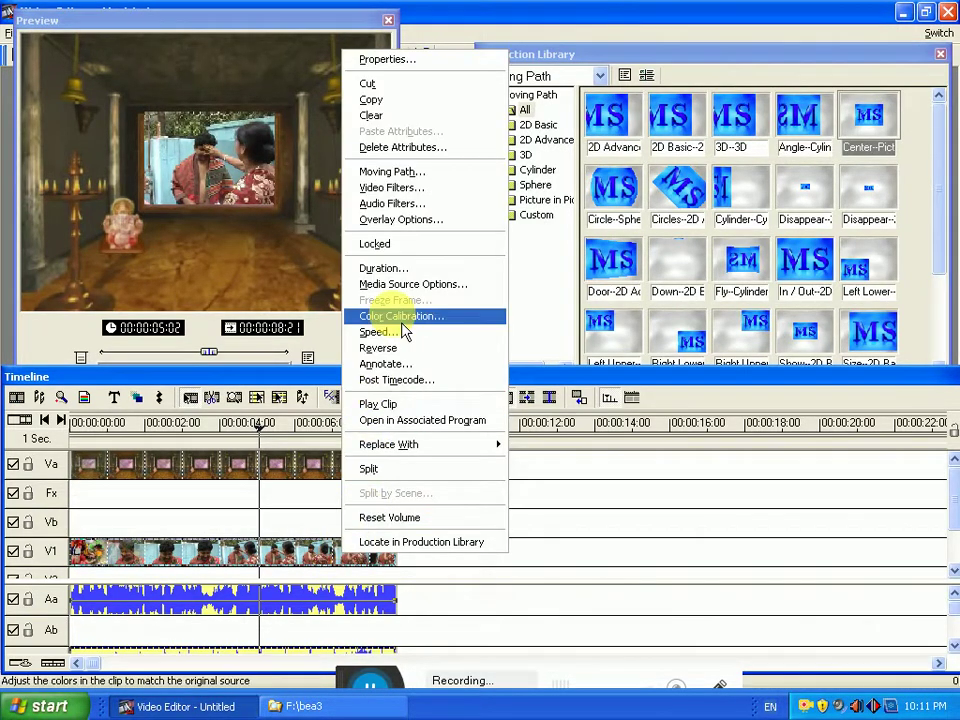
left_click(418, 225)
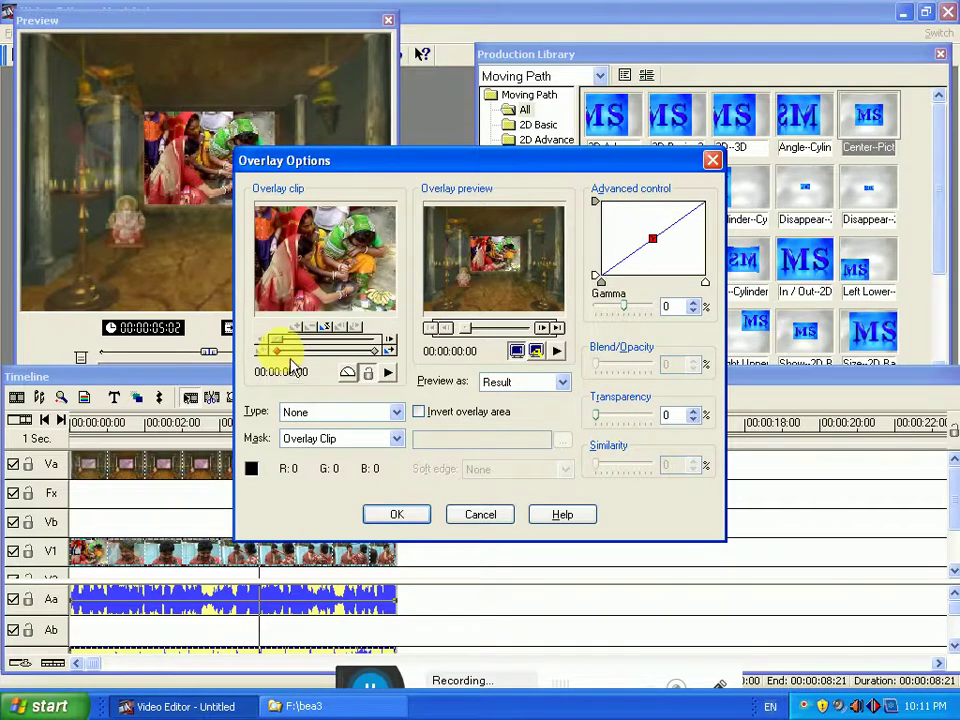
mouse_move(287, 350)
left_mouse_down()
mouse_move(274, 345)
mouse_move(302, 357)
left_mouse_up()
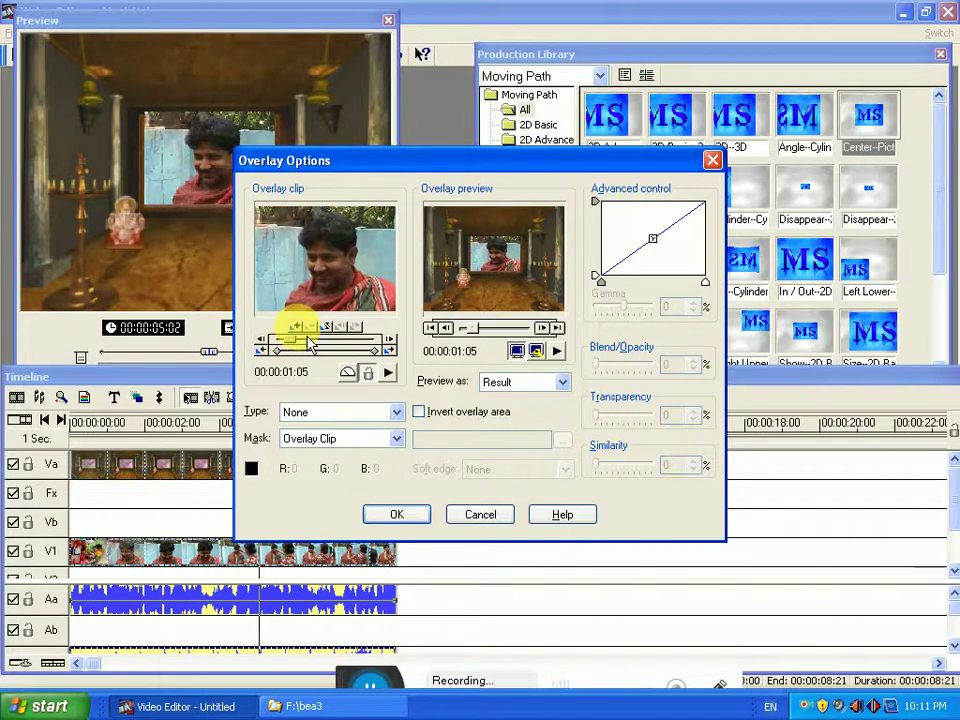
left_click(296, 327)
mouse_move(302, 355)
left_mouse_down()
mouse_move(373, 357)
mouse_move(365, 350)
left_mouse_up()
left_click(296, 327)
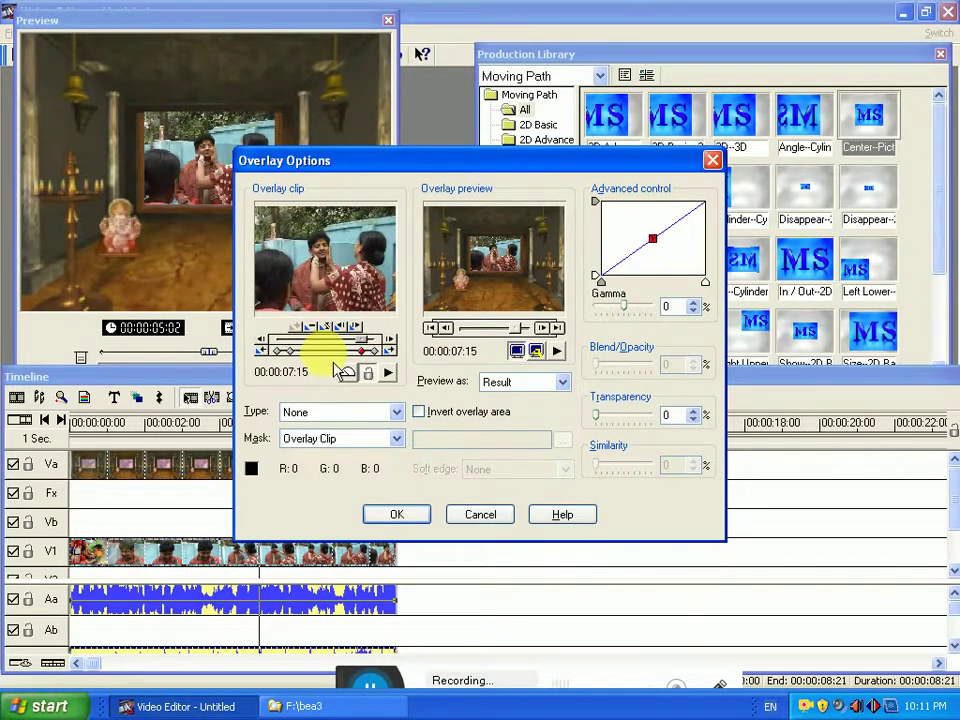
Set the overlay's transparency to 100% at the first and last key frames and apply the overlay options
left_click(277, 350)
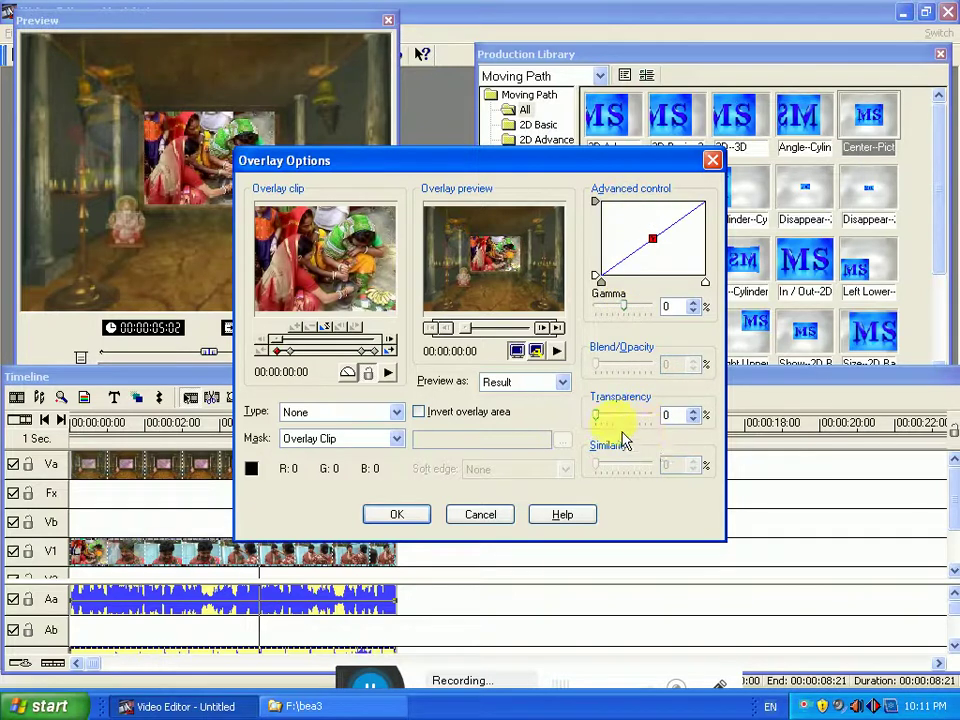
left_click_drag(596, 415, 677, 437)
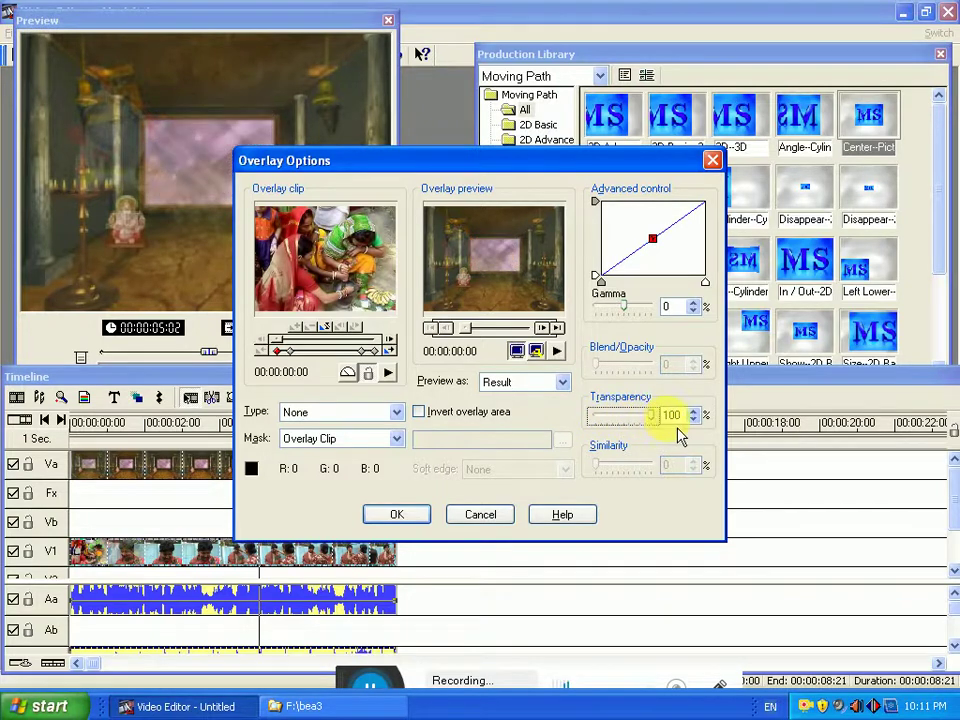
left_click(388, 371)
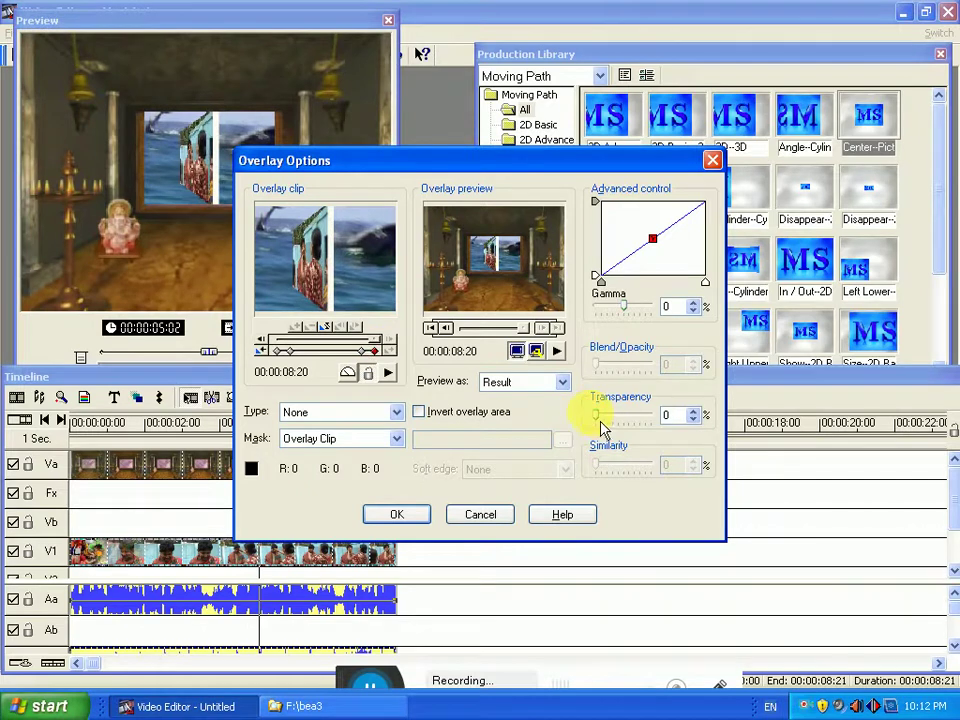
left_click_drag(607, 428, 664, 428)
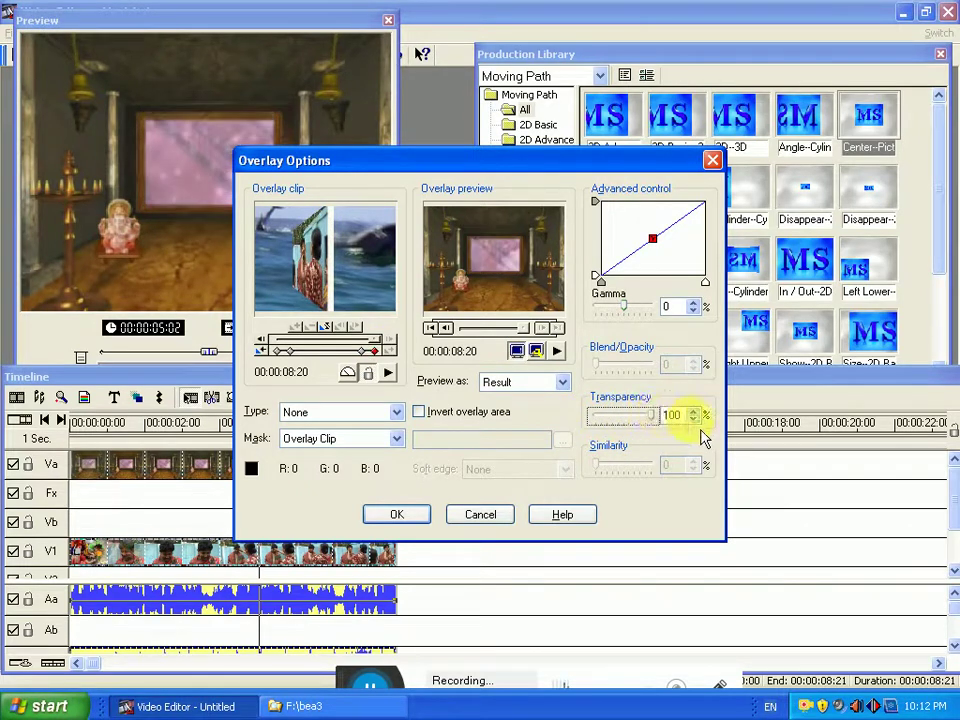
left_click(402, 514)
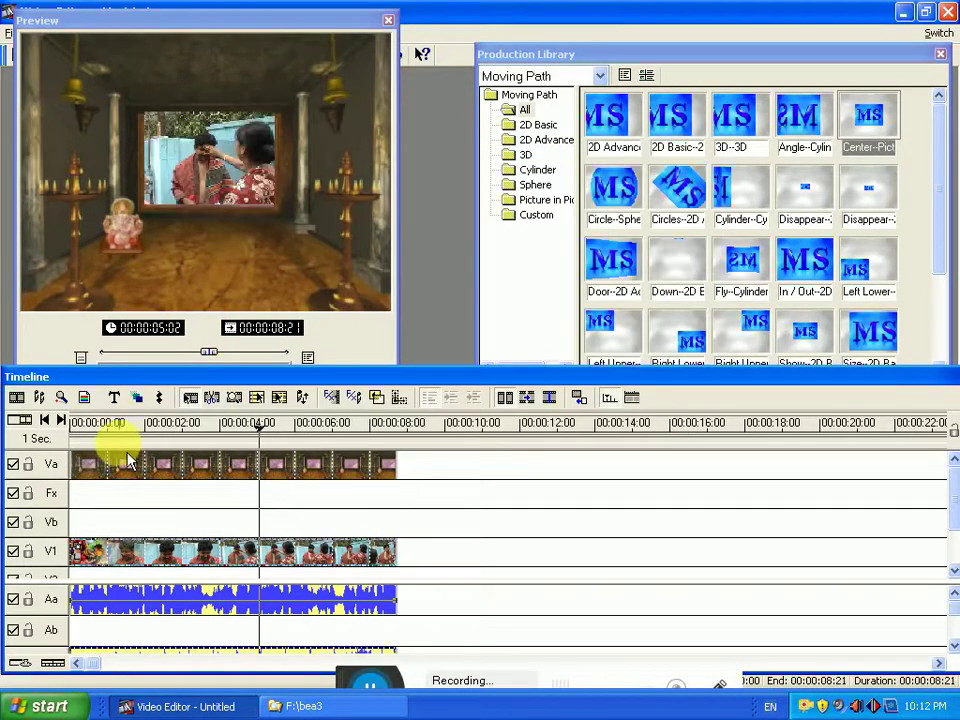
Preview the timeline from start to end to check the overlay's fade-in and fade-out
left_click(80, 423)
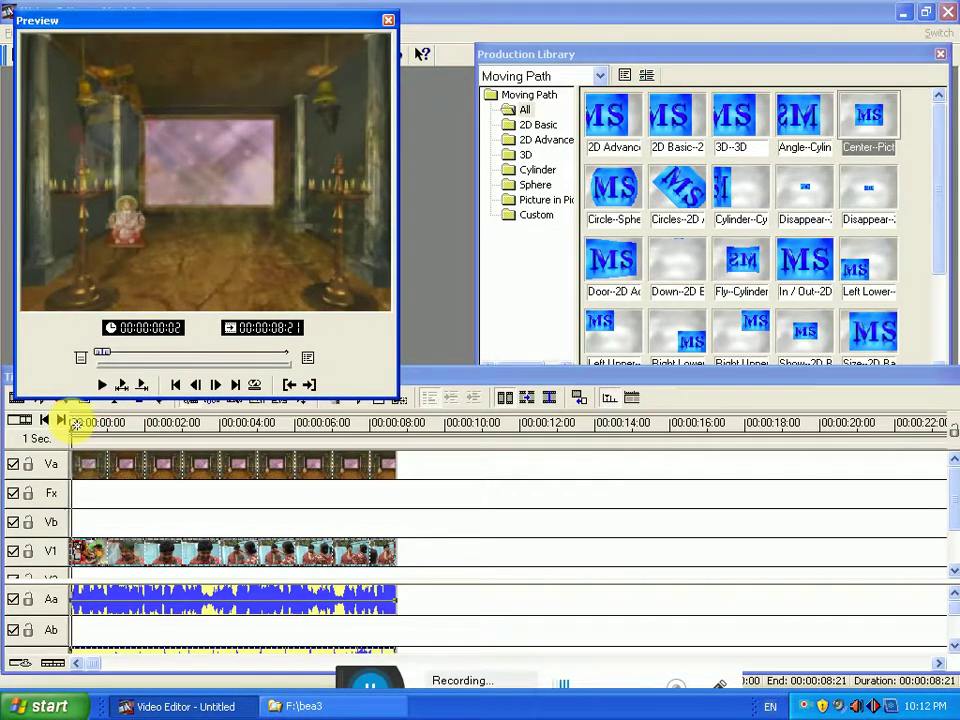
left_click_drag(76, 423, 375, 432)
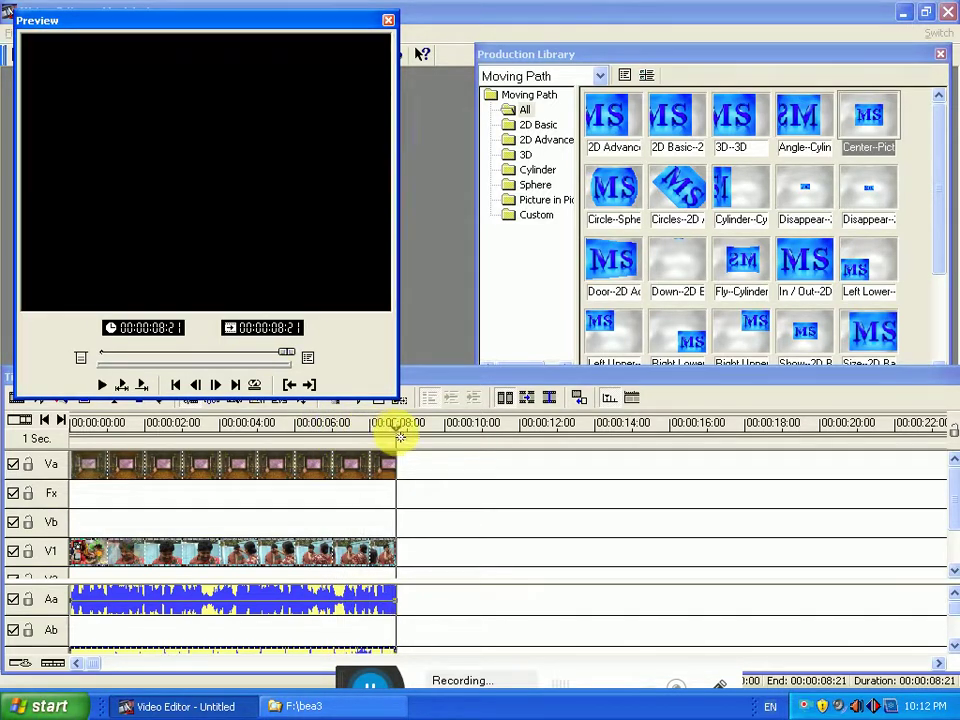
left_click_drag(326, 420, 378, 428)
left_click(438, 386)
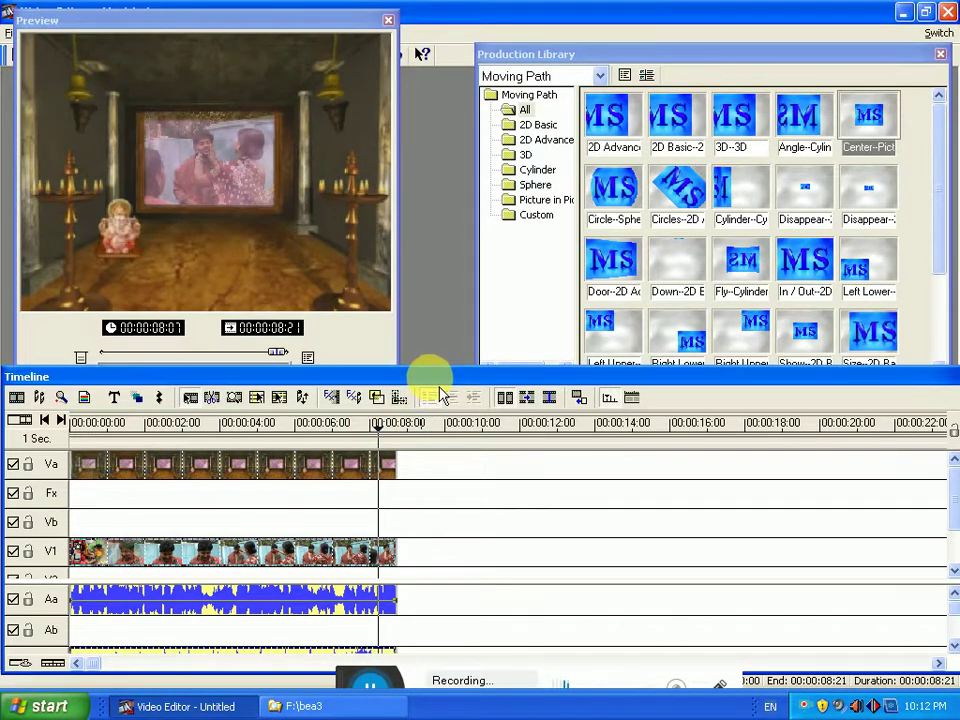